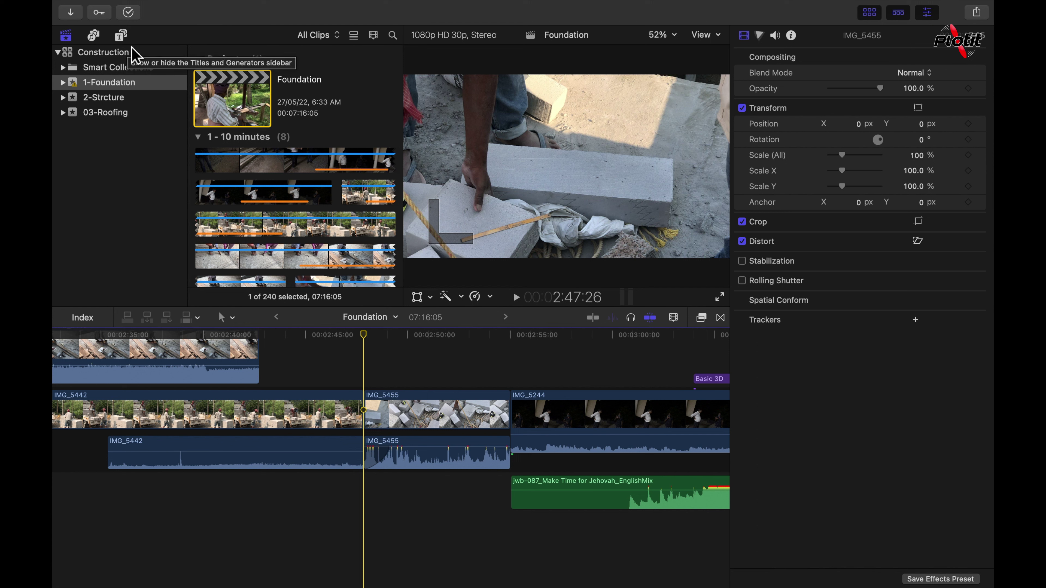
# Browse the installed title categories from 3D through Lower Thirds and preview the Basic 3D and Fade 3D titles
pyautogui.click(122, 38)
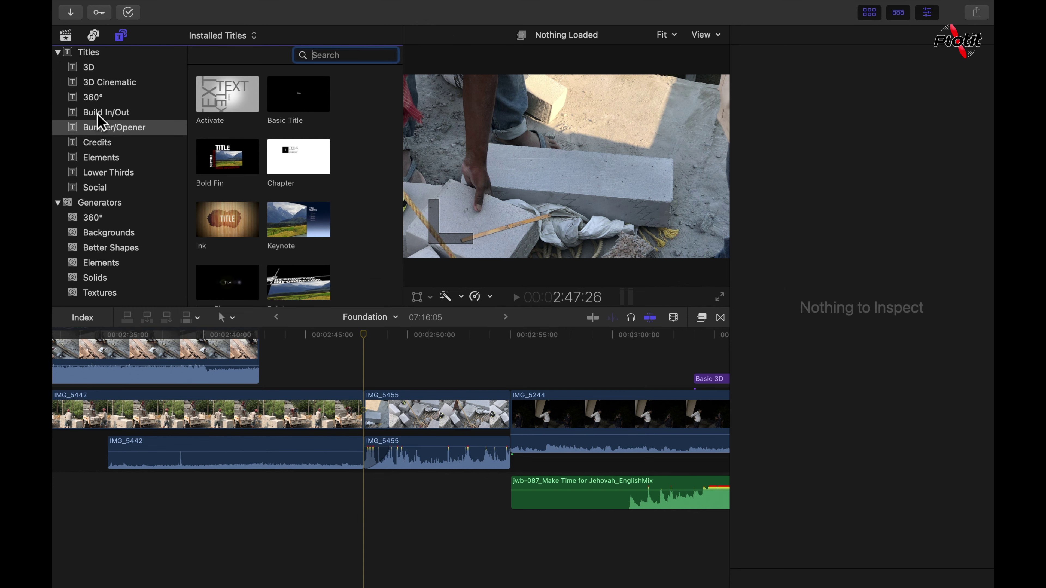
pyautogui.click(96, 73)
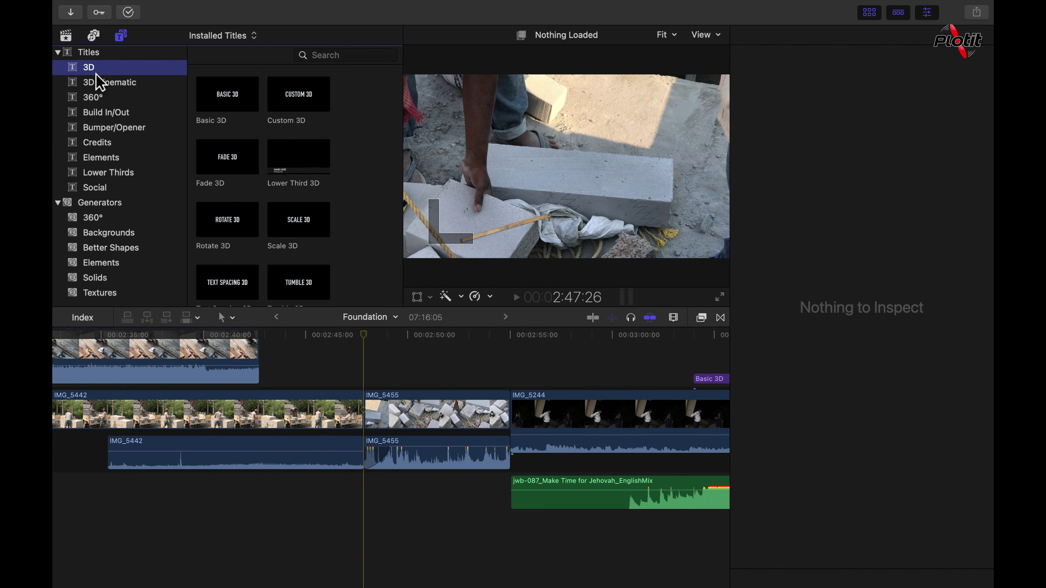
pyautogui.click(105, 86)
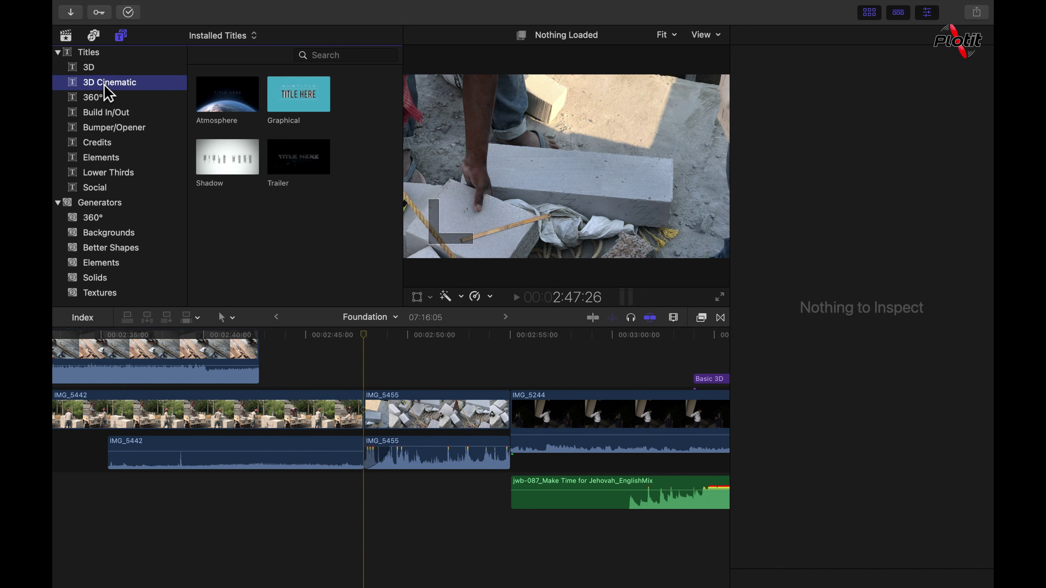
pyautogui.click(104, 104)
pyautogui.click(109, 118)
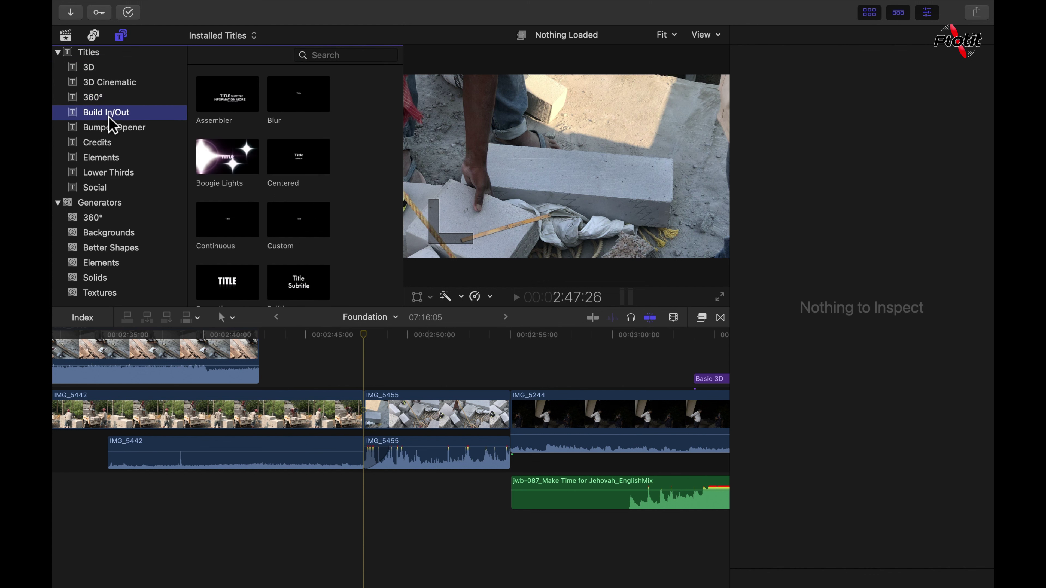
pyautogui.click(116, 140)
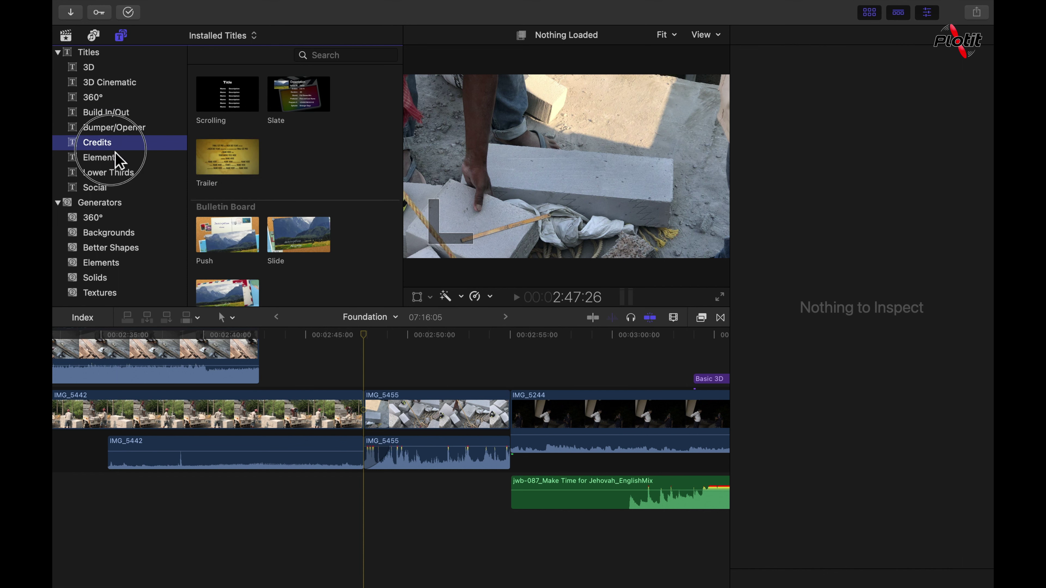
pyautogui.click(118, 163)
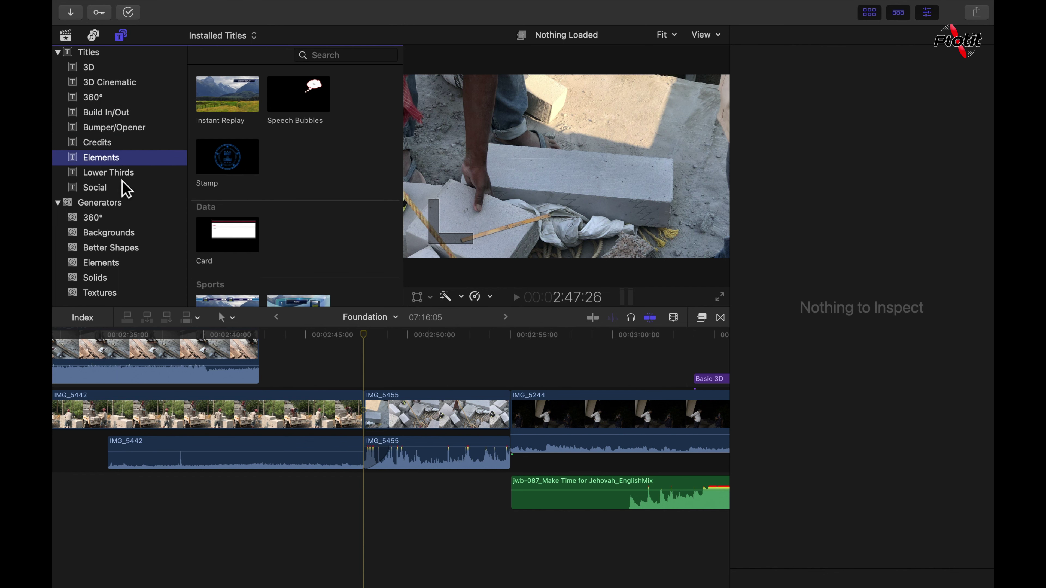
pyautogui.click(122, 178)
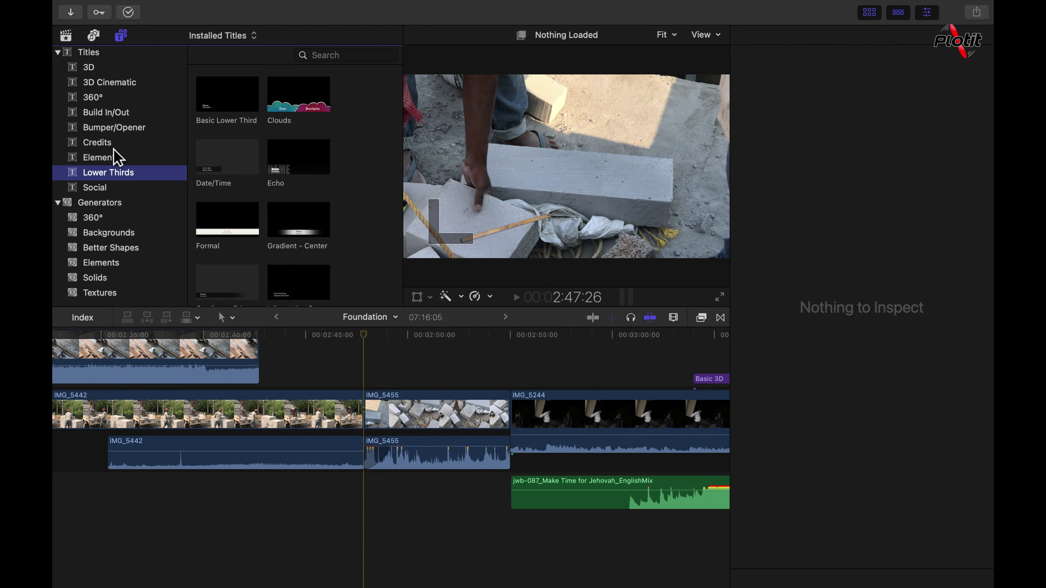
pyautogui.click(104, 88)
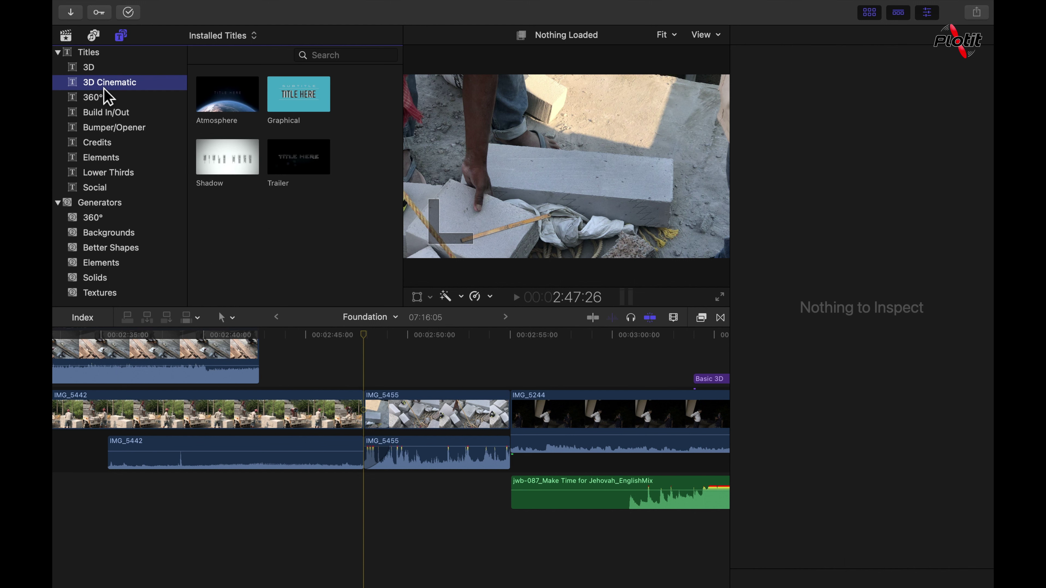
pyautogui.click(98, 73)
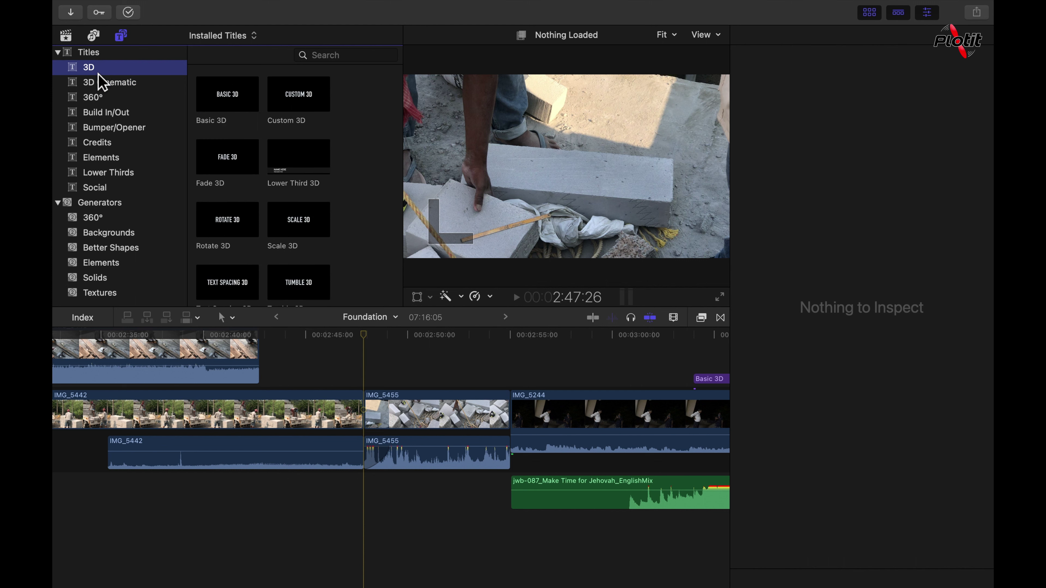
pyautogui.click(234, 93)
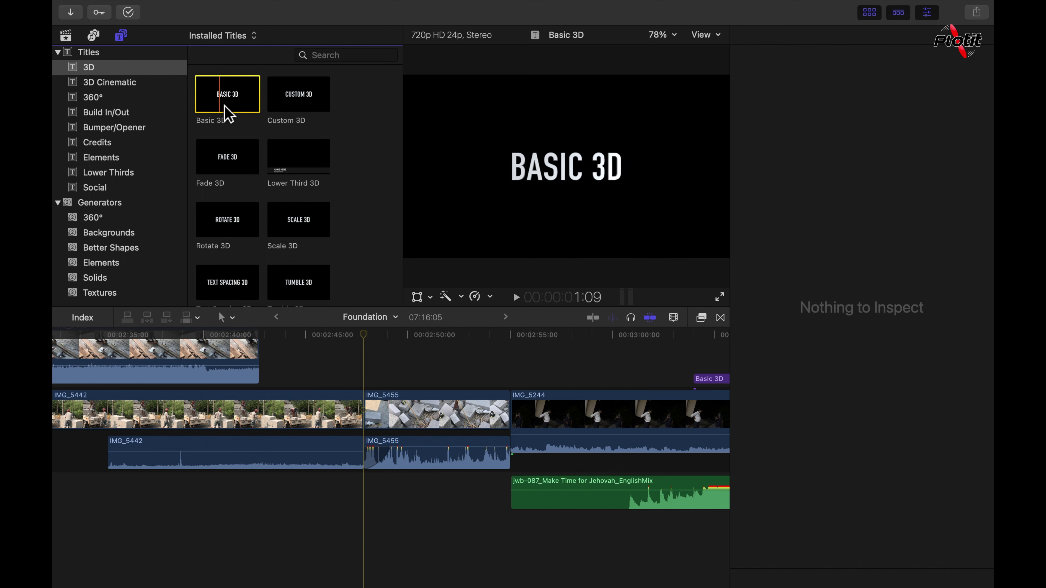
pyautogui.click(228, 162)
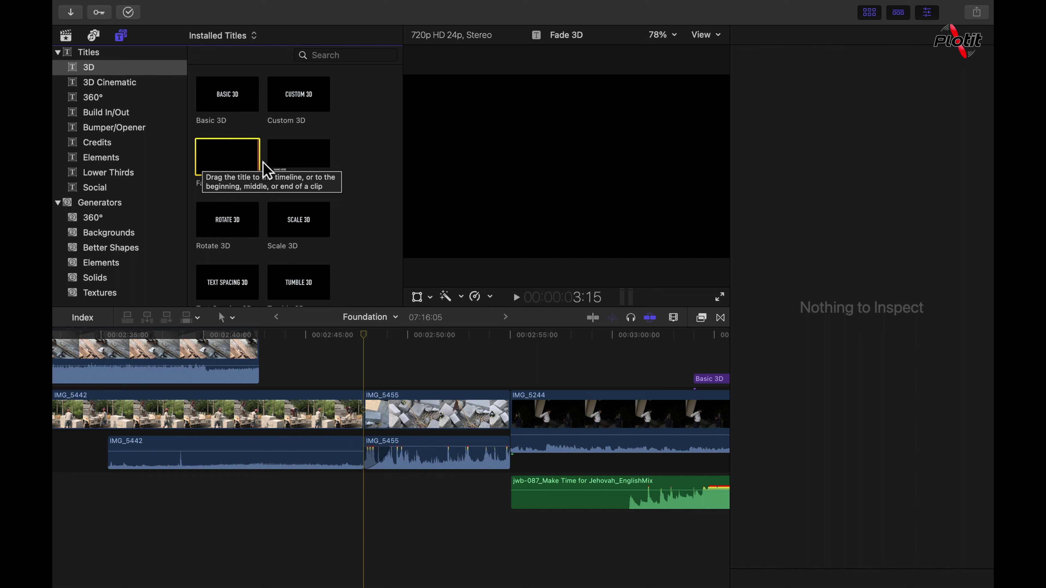
# Connect a Fade 3D title above the start of clip IMG_5455 in the Foundation timeline
pyautogui.click(375, 353)
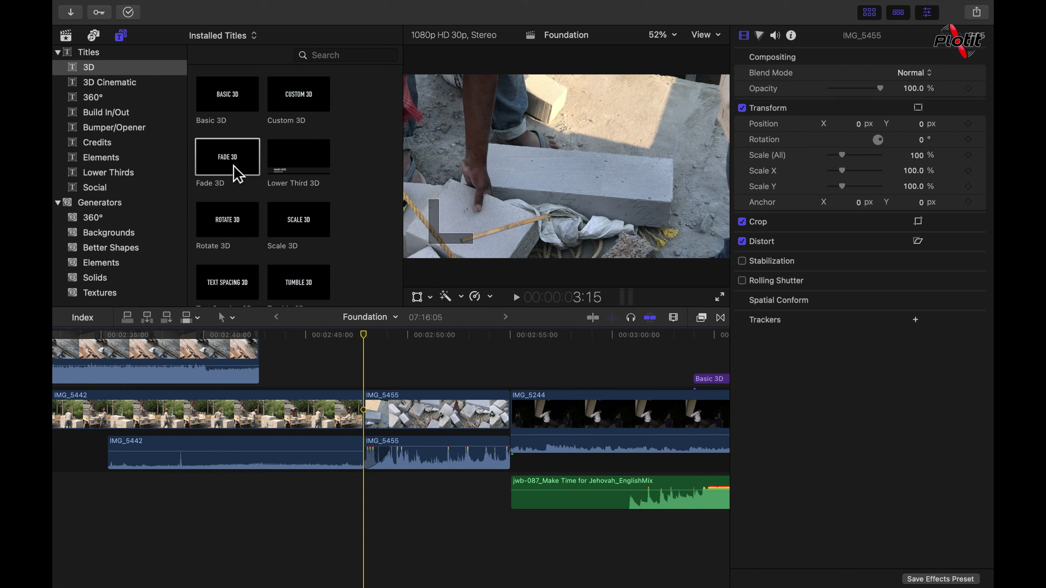
pyautogui.click(238, 173)
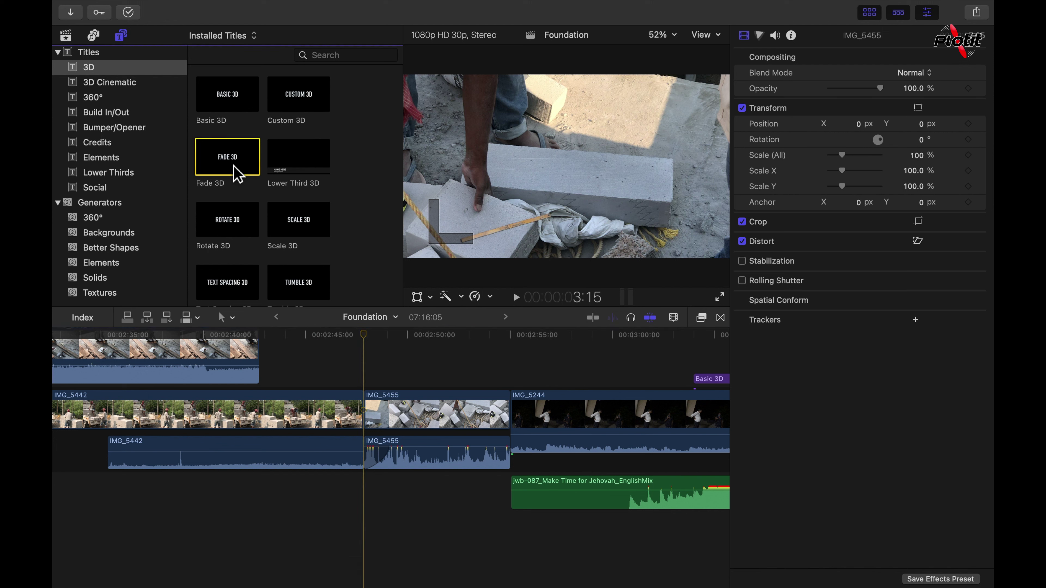
pyautogui.press('q')
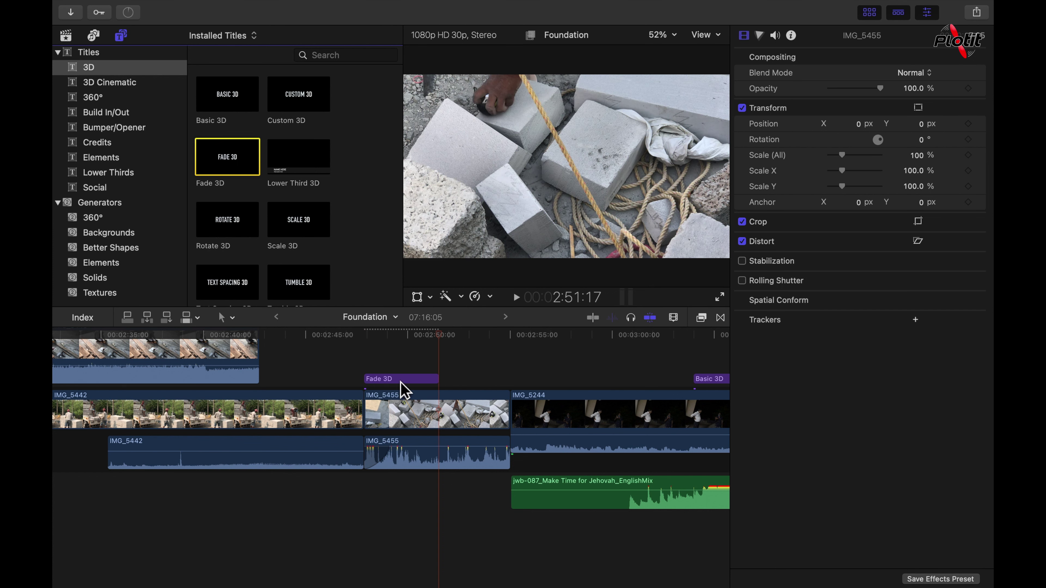
# Replace the word FADE in the Fade 3D title with "hghghgh" directly in the viewer
pyautogui.click(398, 367)
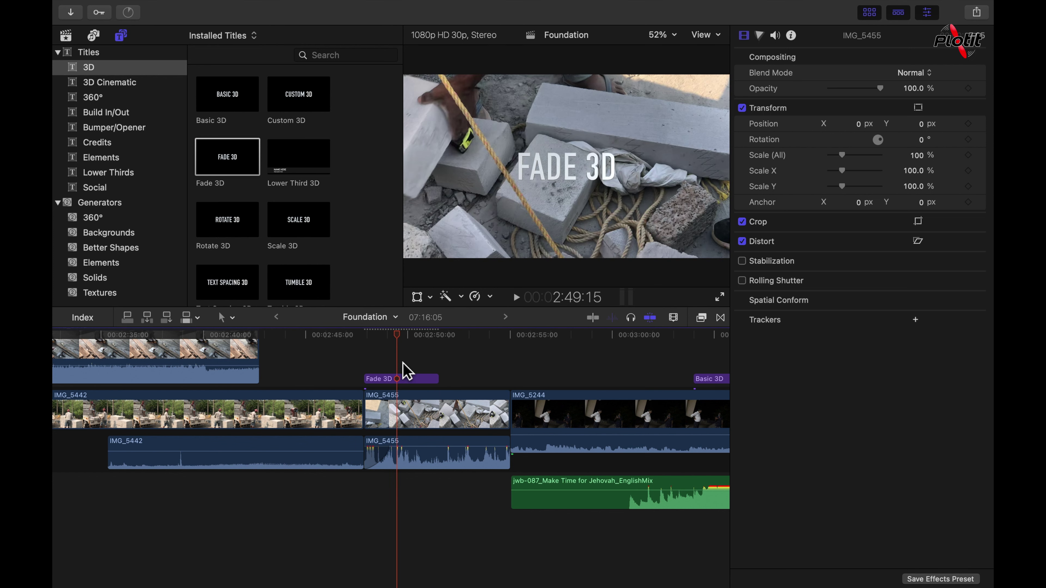
pyautogui.click(530, 167)
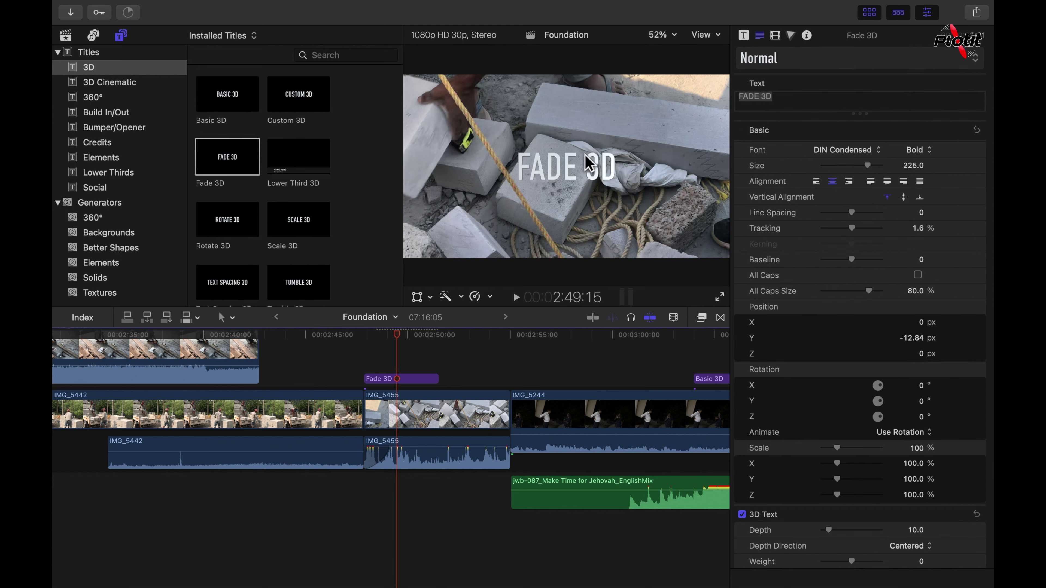
pyautogui.click(572, 184)
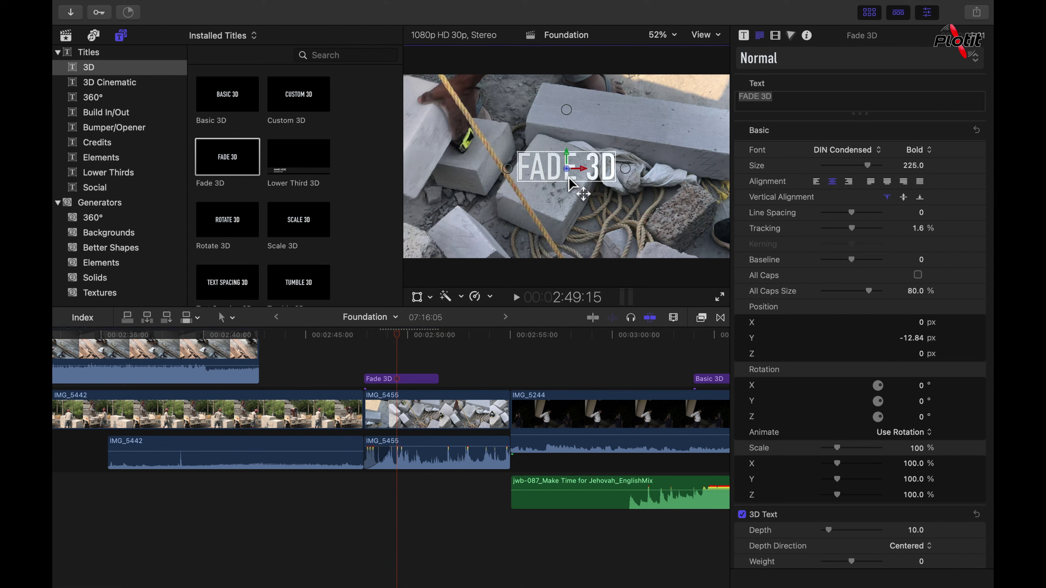
pyautogui.doubleClick(573, 184)
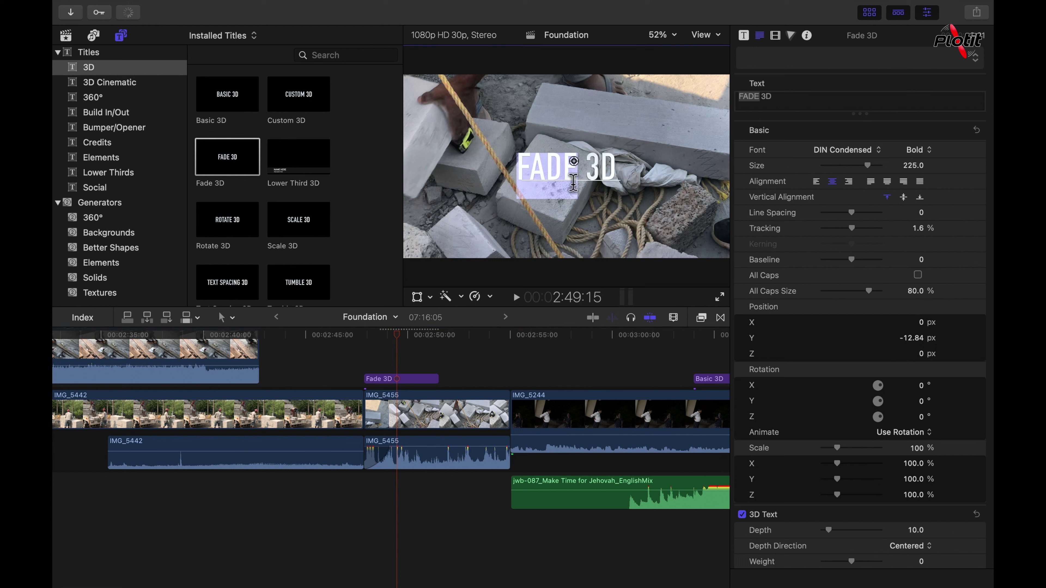
pyautogui.write('hghghgh')
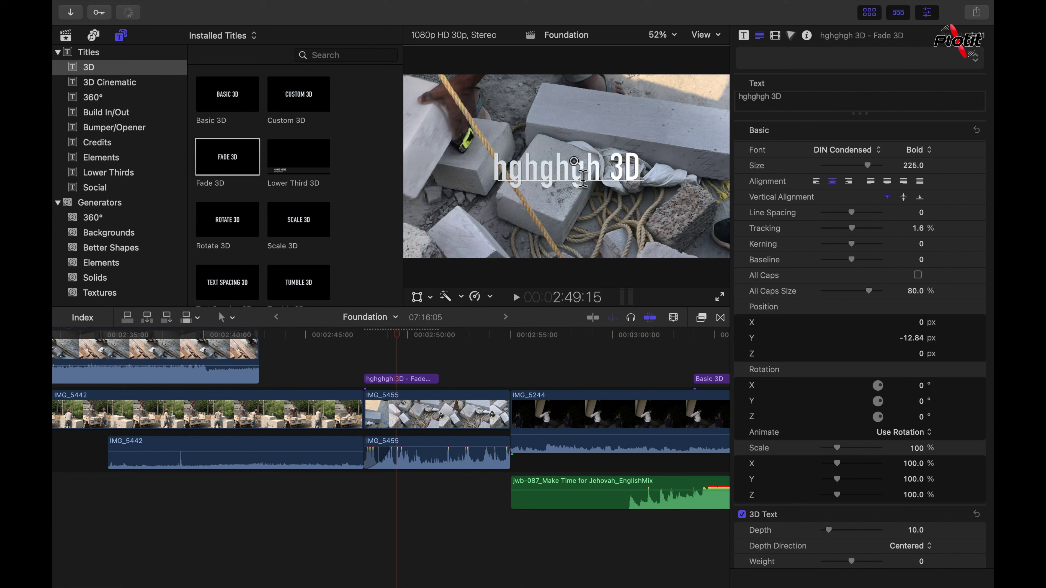
# Change the Fade 3D title's text to "hghghhhghg" in the inspector
pyautogui.doubleClick(626, 173)
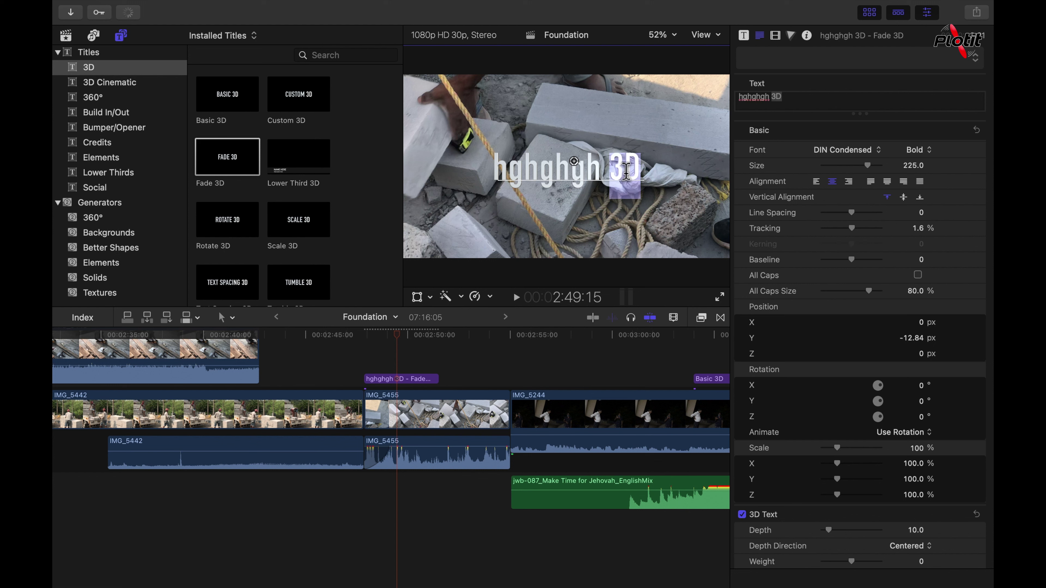
pyautogui.click(799, 106)
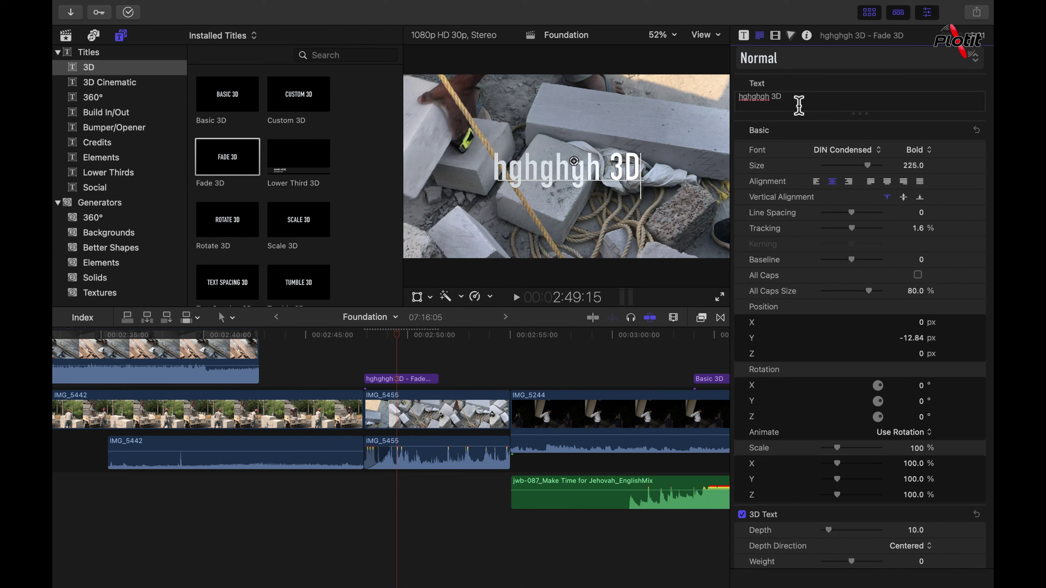
pyautogui.press('BackSpace')
pyautogui.press('BackSpace')
pyautogui.press('BackSpace')
pyautogui.press('BackSpace')
pyautogui.press('BackSpace')
pyautogui.write('hhghg')
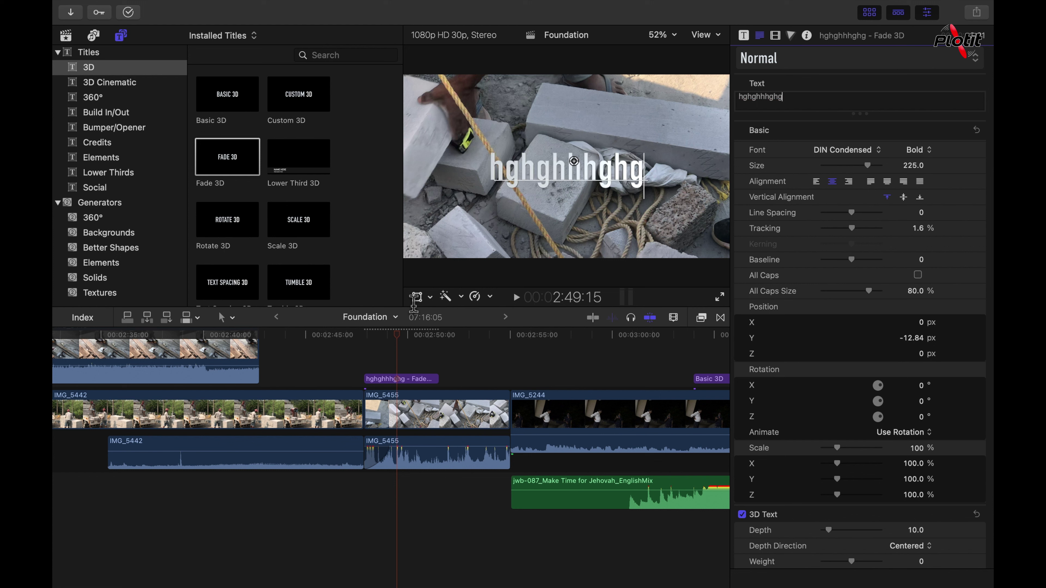
# Delete the Fade 3D title connected above clip IMG_5455
pyautogui.click(373, 378)
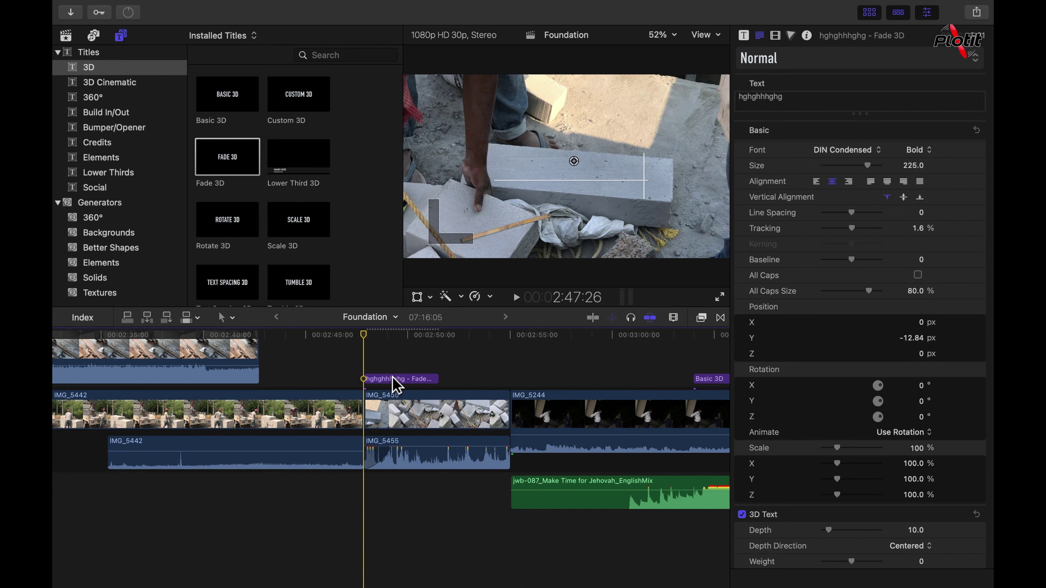
pyautogui.click(402, 379)
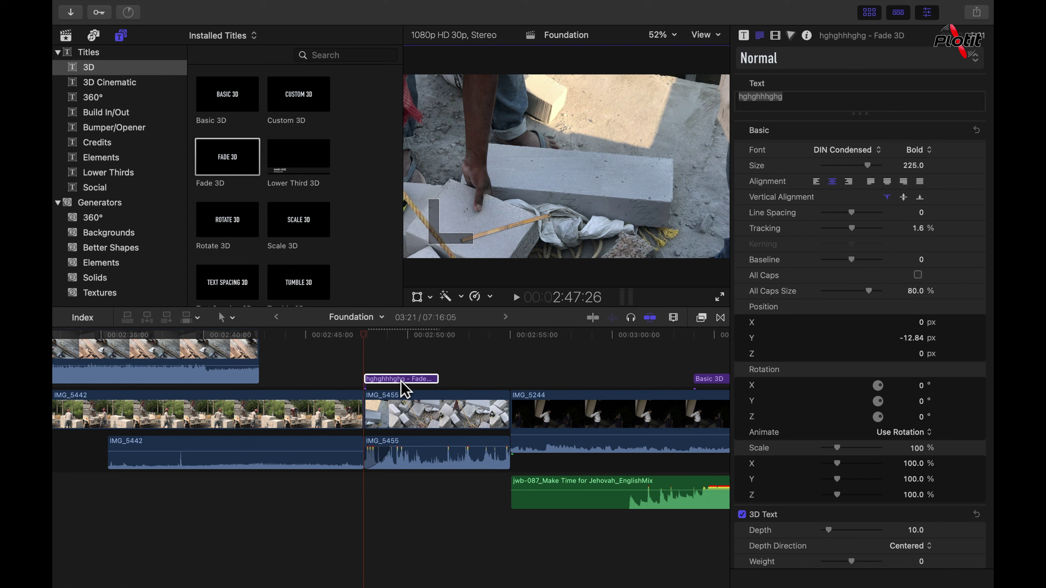
pyautogui.press('Delete')
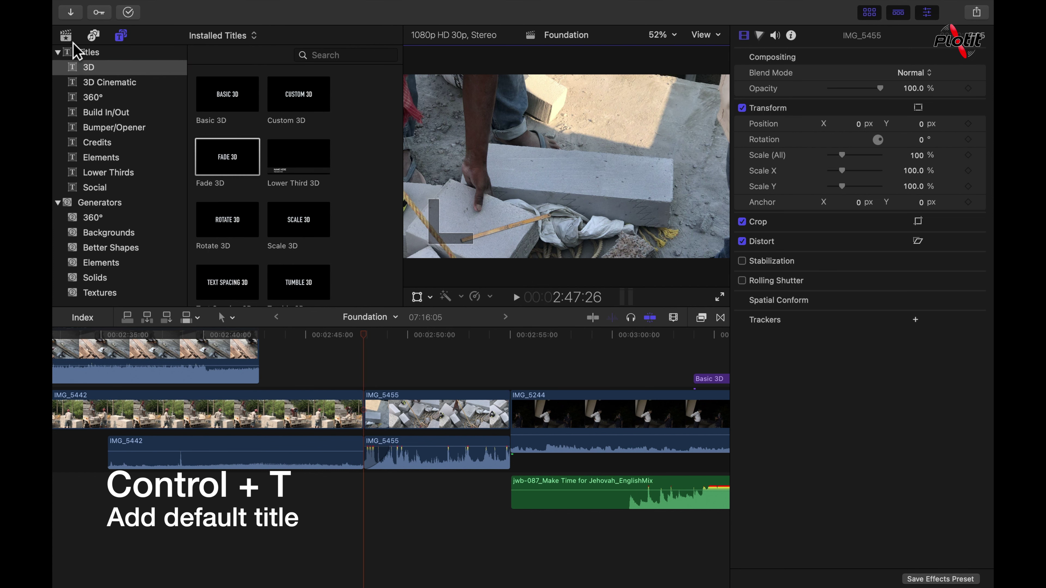
# Return to the media library and add the default title at the start of clip IMG_5455
pyautogui.click(66, 36)
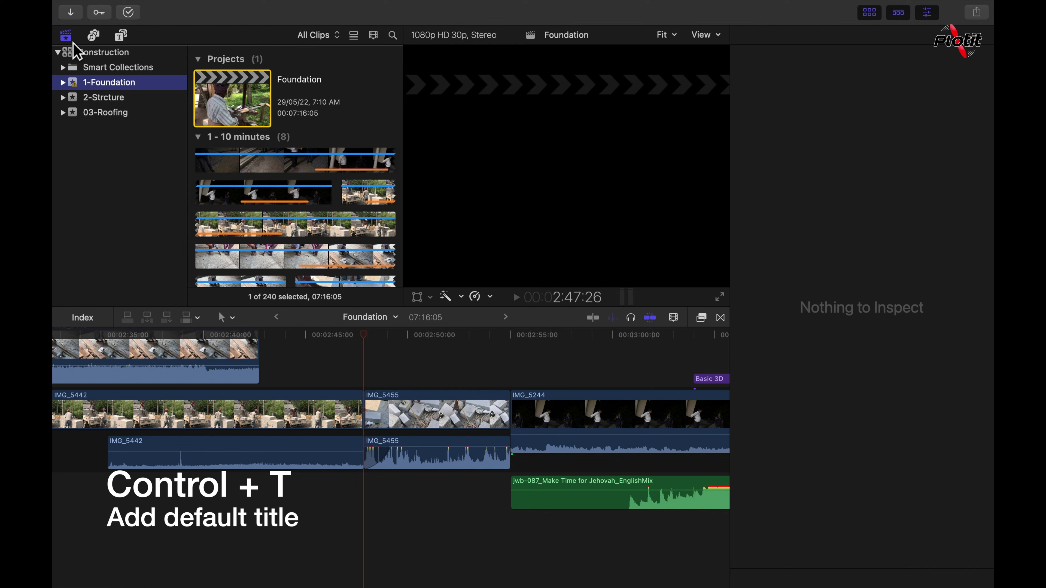
pyautogui.click(274, 202)
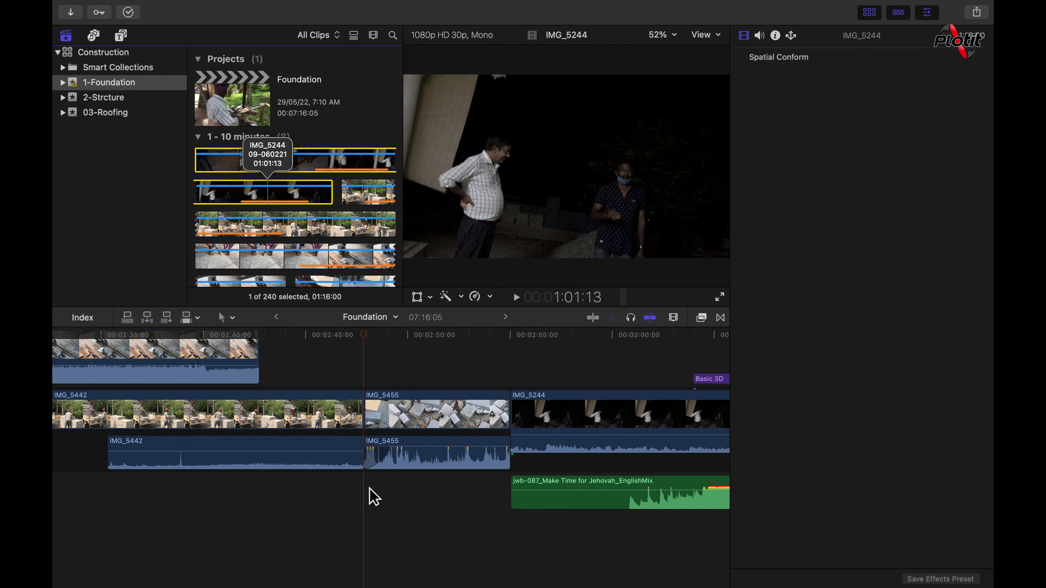
pyautogui.click(374, 497)
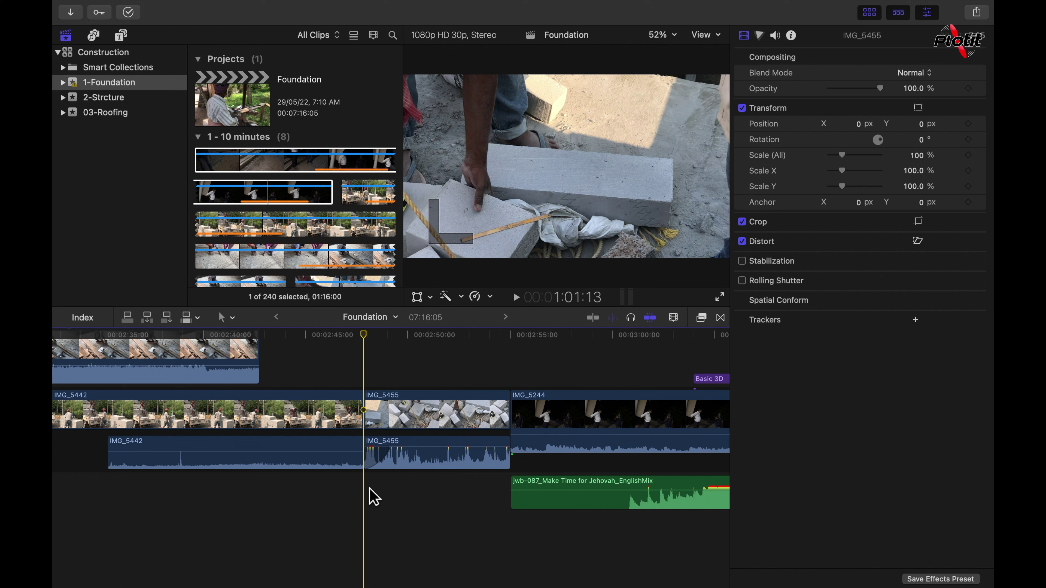
pyautogui.hotkey('ctrl', 't')
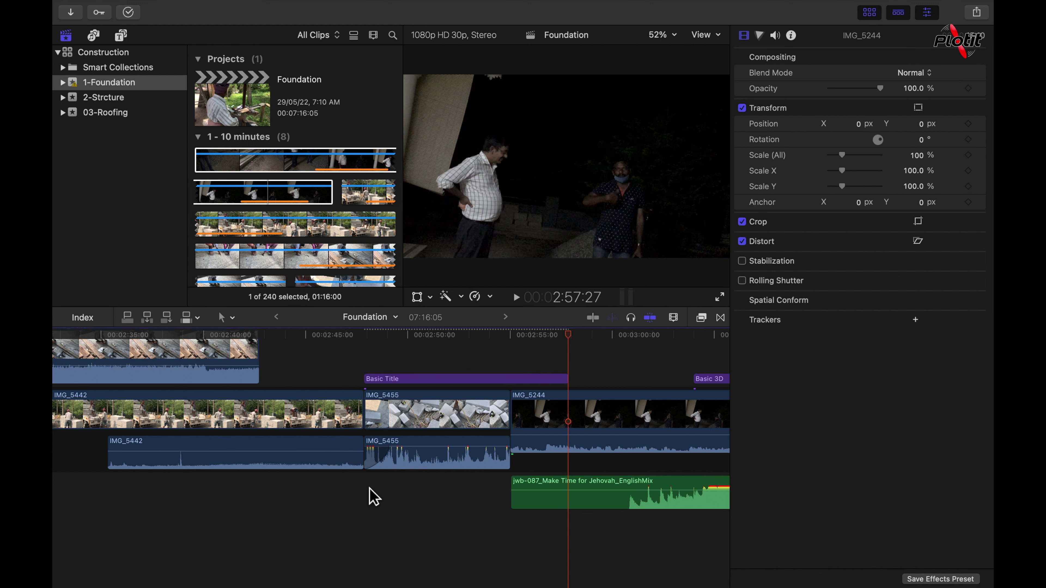
# Move the playhead to 2:49:25 within the Basic Title and select its text in the viewer
pyautogui.click(385, 383)
pyautogui.doubleClick(409, 368)
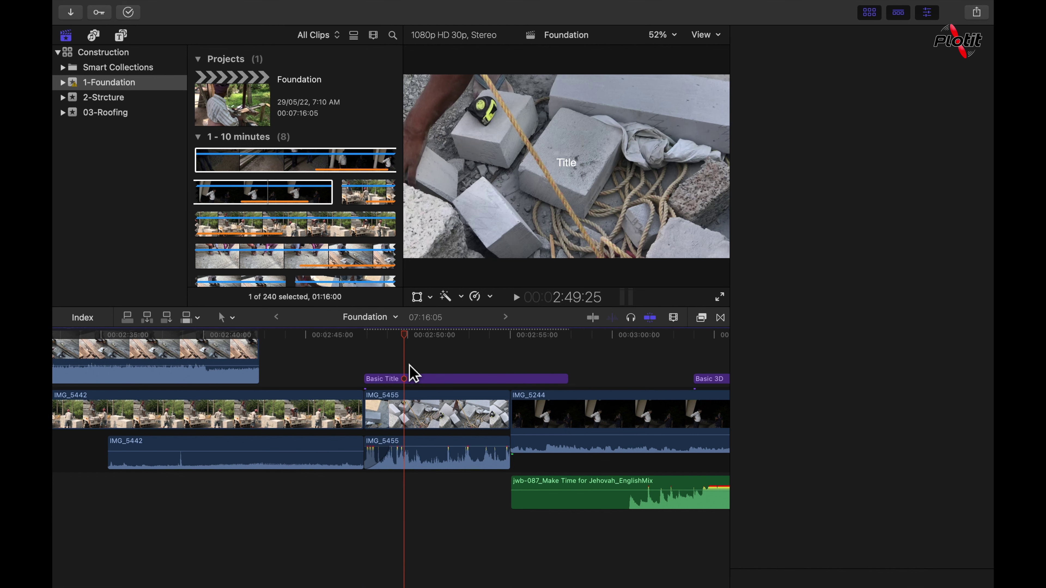
pyautogui.doubleClick(571, 164)
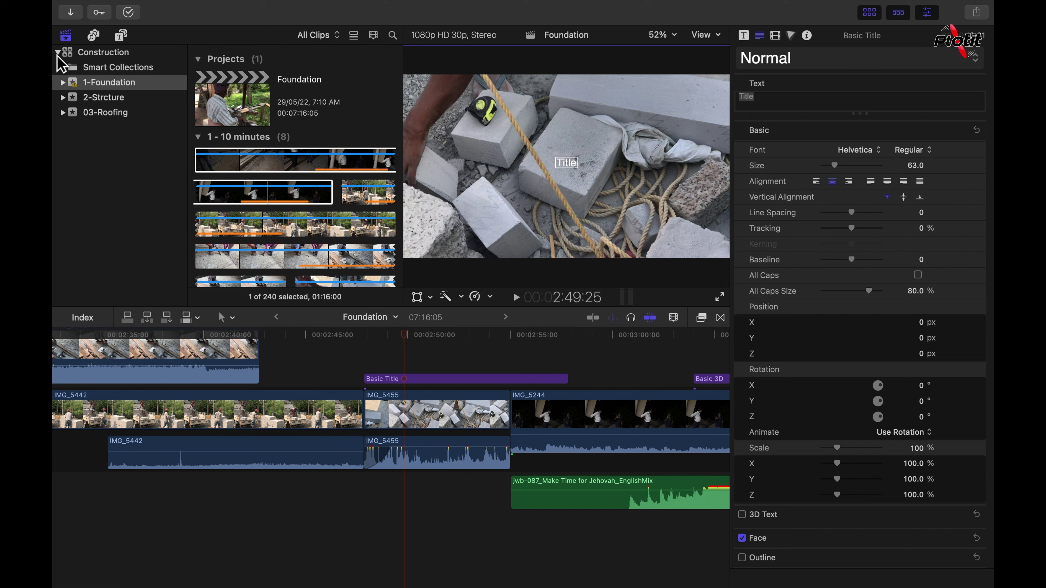
# Make the Basic 3D title from the 3D category the default title
pyautogui.click(124, 38)
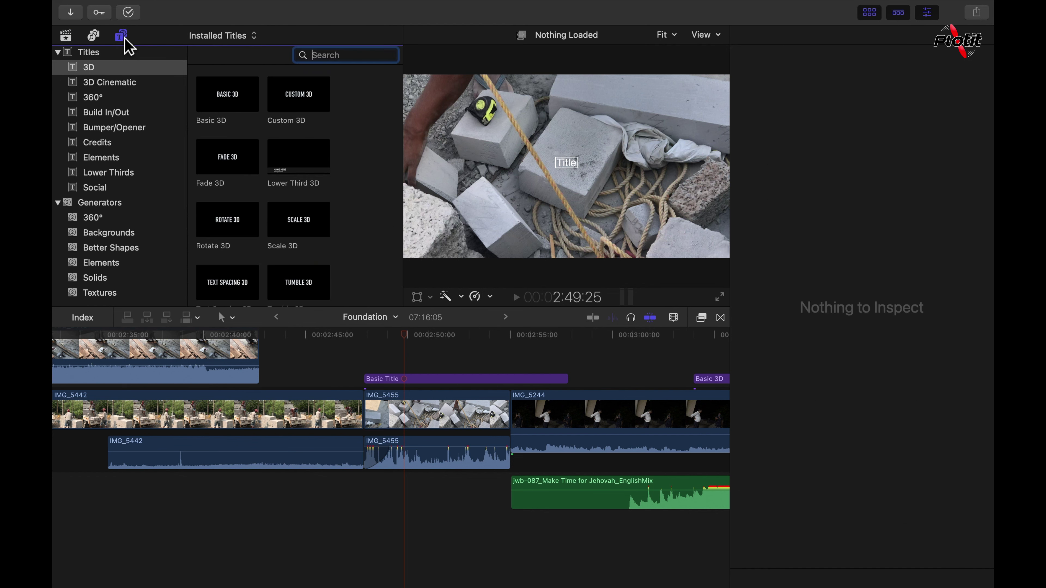
pyautogui.click(241, 97)
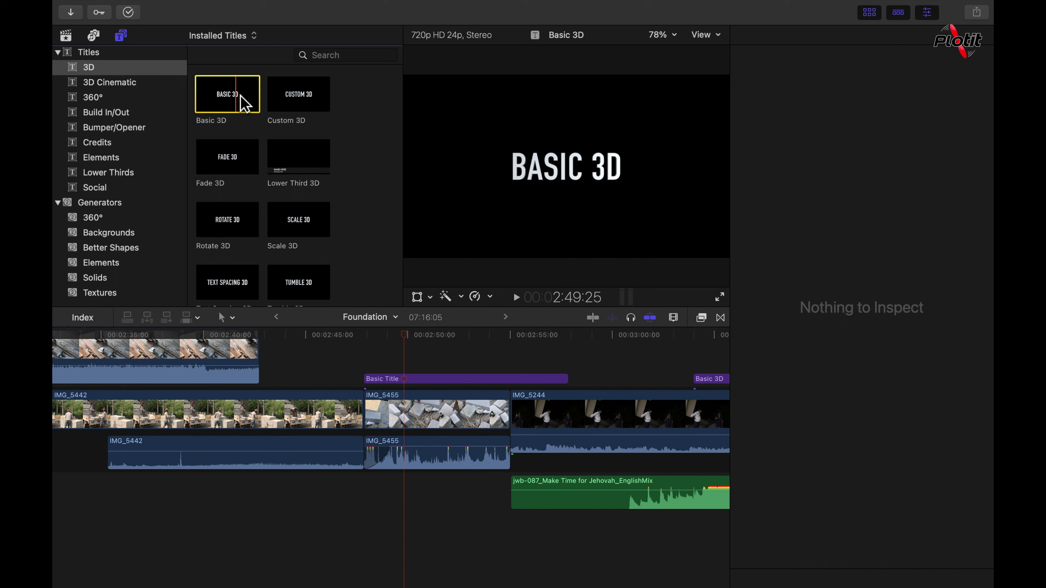
pyautogui.rightClick(241, 102)
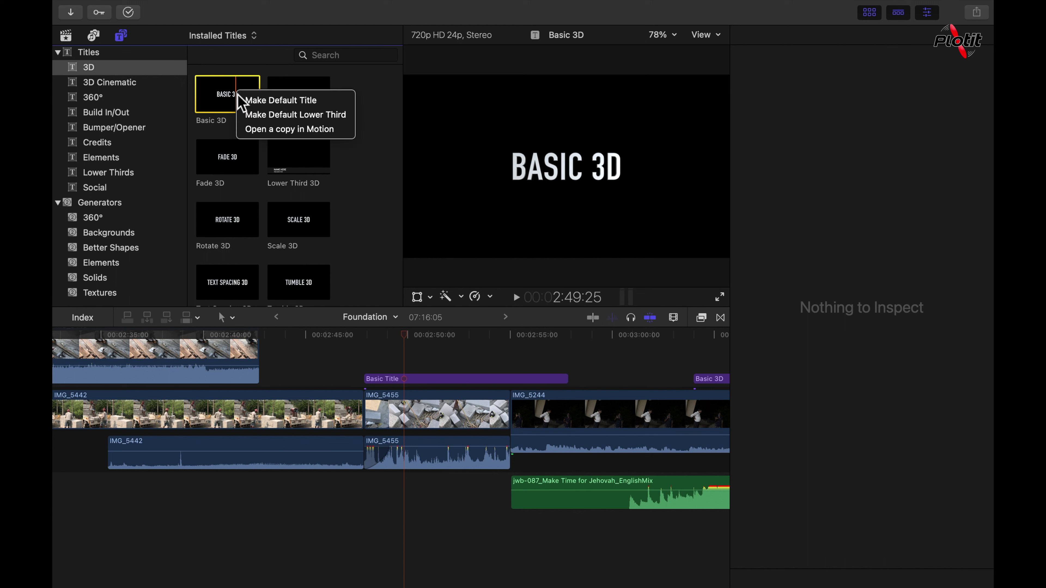
pyautogui.click(303, 104)
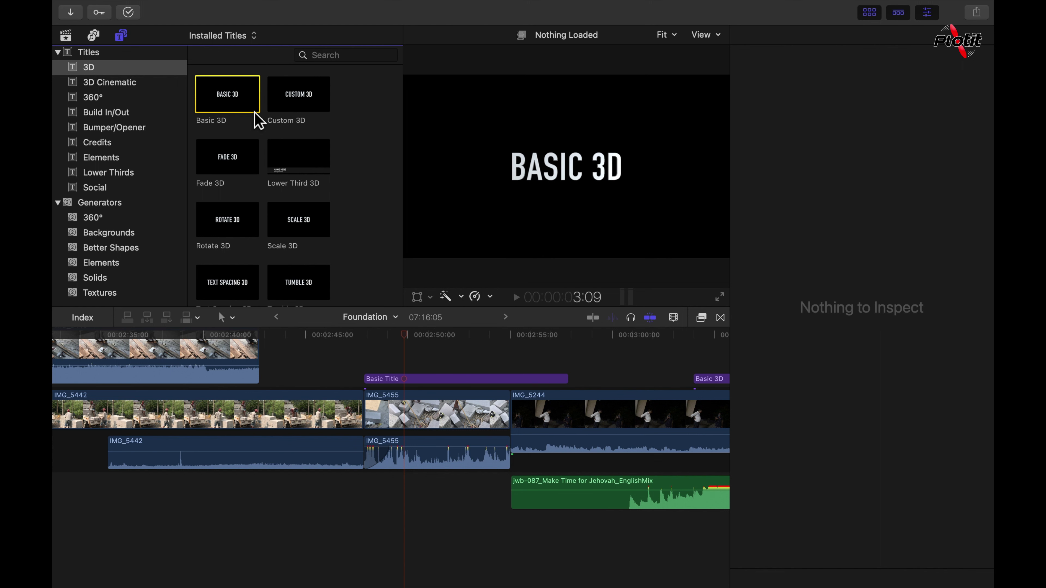
# Delete the Basic Title connected above clip IMG_5455
pyautogui.click(451, 379)
pyautogui.press('super+4')
pyautogui.press('Delete')
# Connect the Basic 3D title at the start of clip IMG_5455 and select its text in the viewer at 2:50:01
pyautogui.click(365, 494)
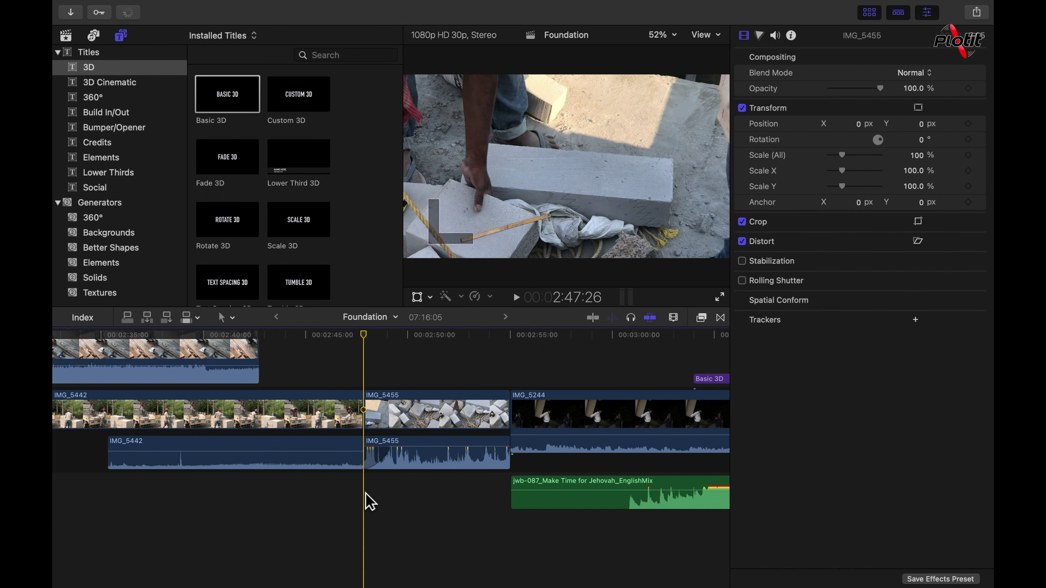
pyautogui.press('q')
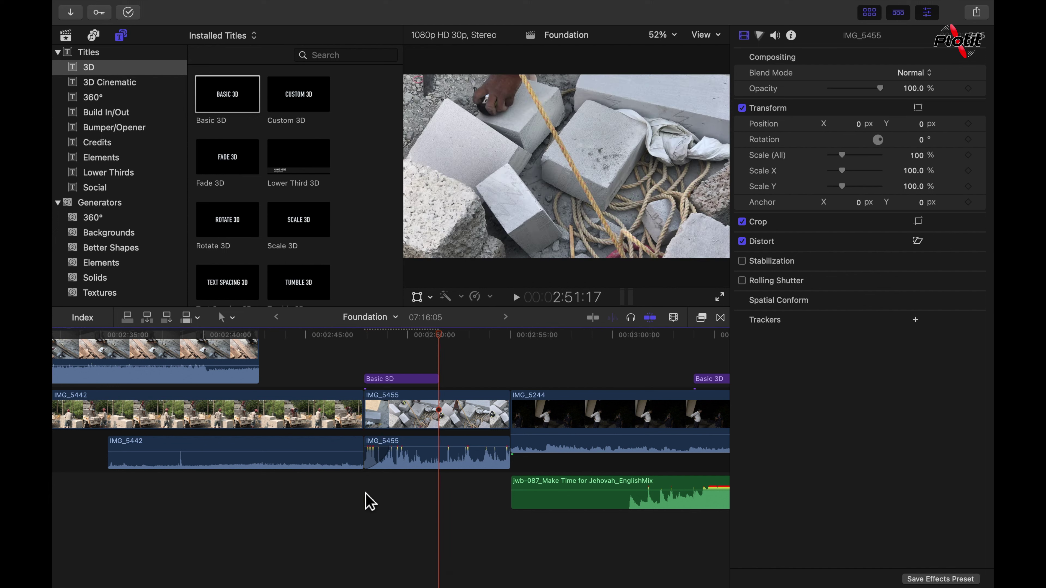
pyautogui.click(409, 354)
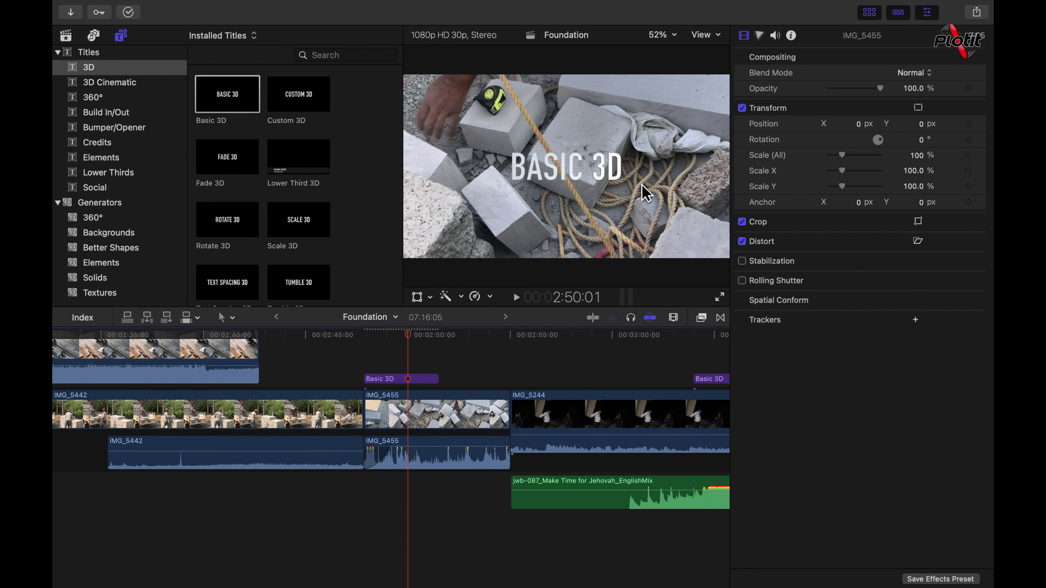
pyautogui.click(581, 172)
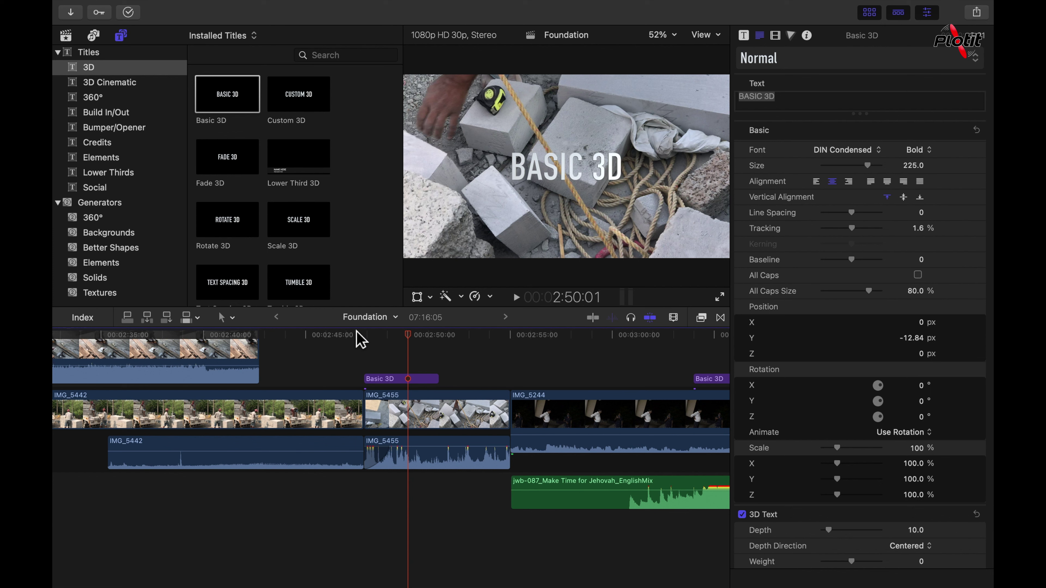
# Replace the Basic 3D title above clip IMG_5455 with the Basic Lower Third title connected at 2:50:01
pyautogui.click(386, 381)
pyautogui.press('Delete')
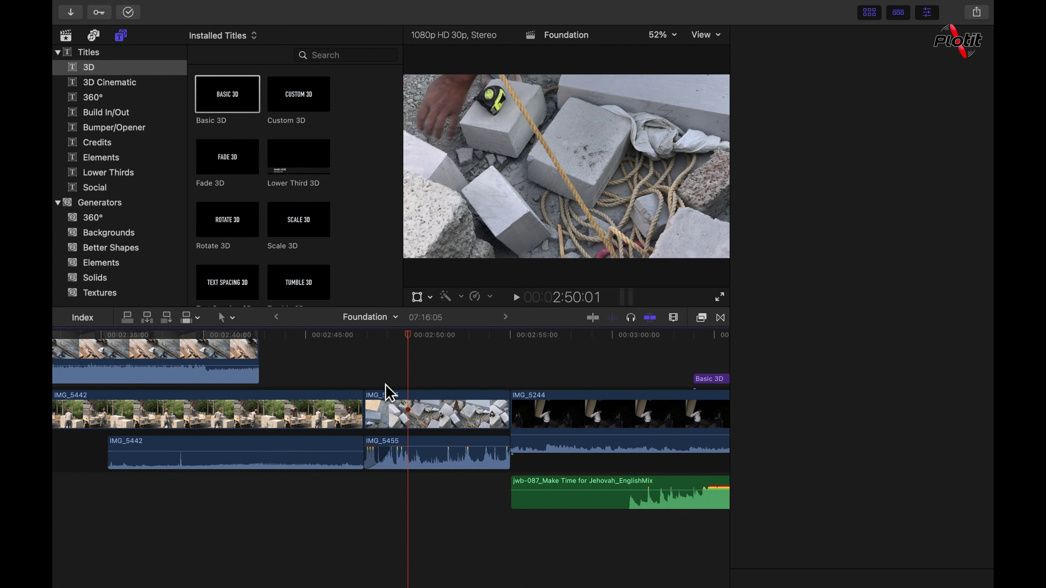
pyautogui.click(128, 176)
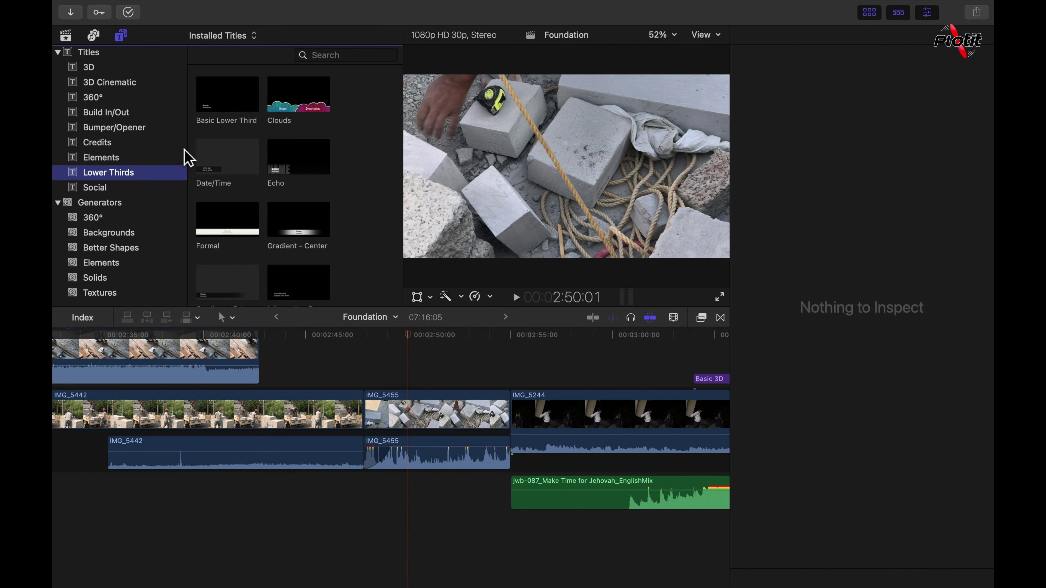
pyautogui.click(237, 106)
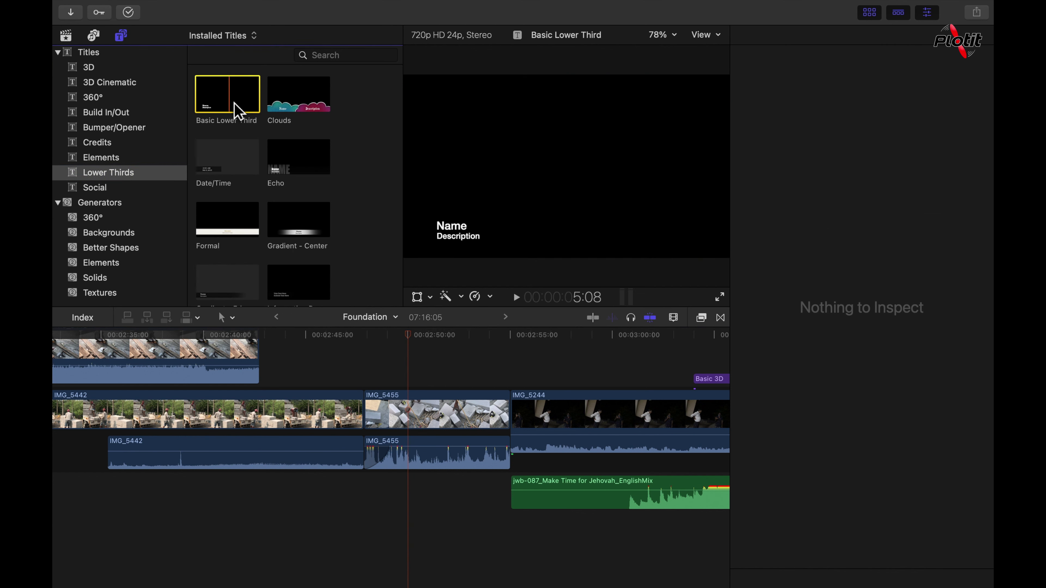
pyautogui.press('q')
# Change the lower third's name line to "sdfdsf" and insert "sdfdsfsdfghfghfgh" into its description line
pyautogui.click(467, 367)
pyautogui.click(477, 379)
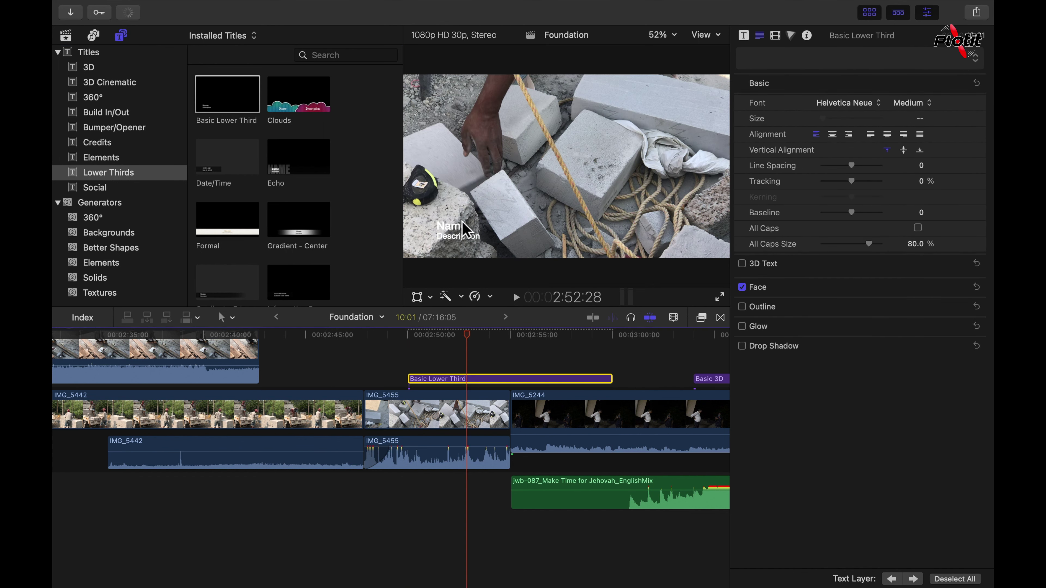
pyautogui.click(462, 227)
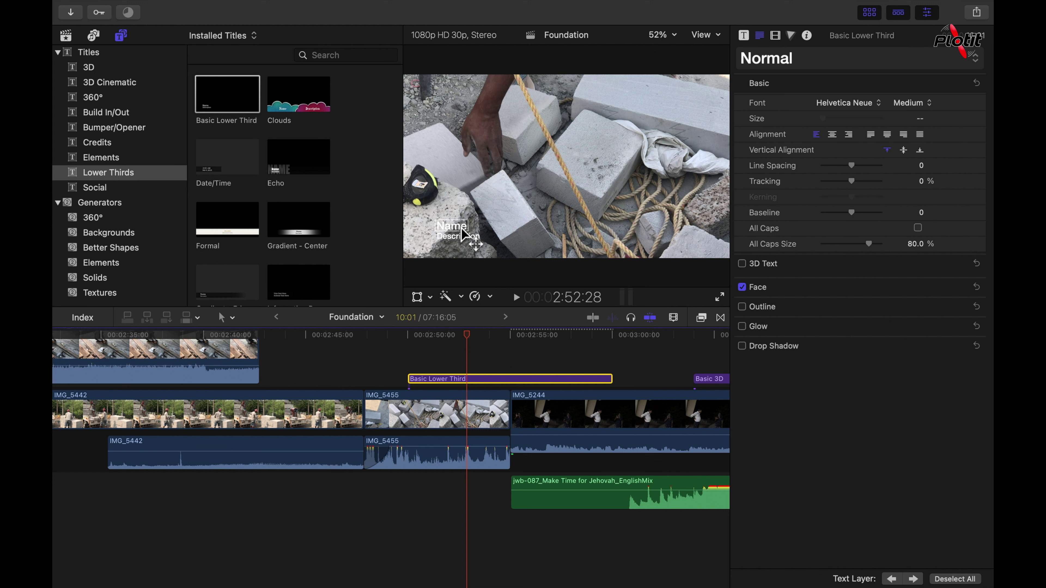
pyautogui.doubleClick(461, 228)
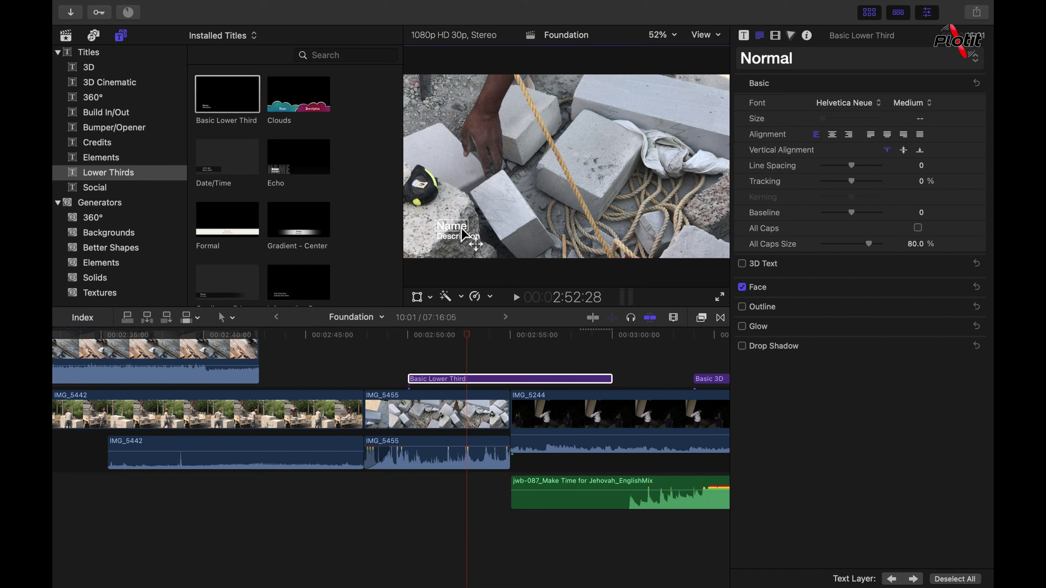
pyautogui.write('sdfdsf')
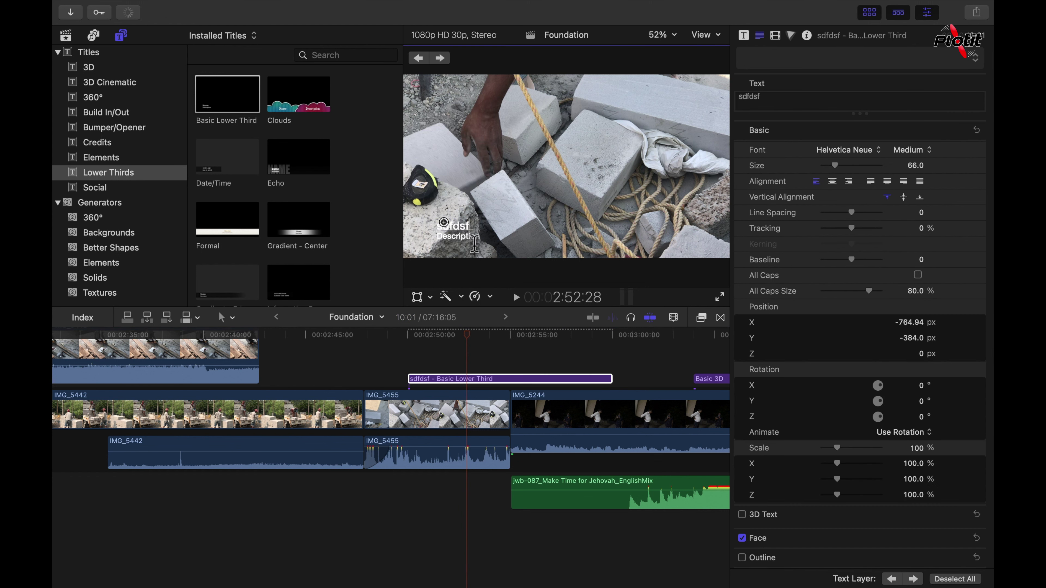
pyautogui.click(475, 242)
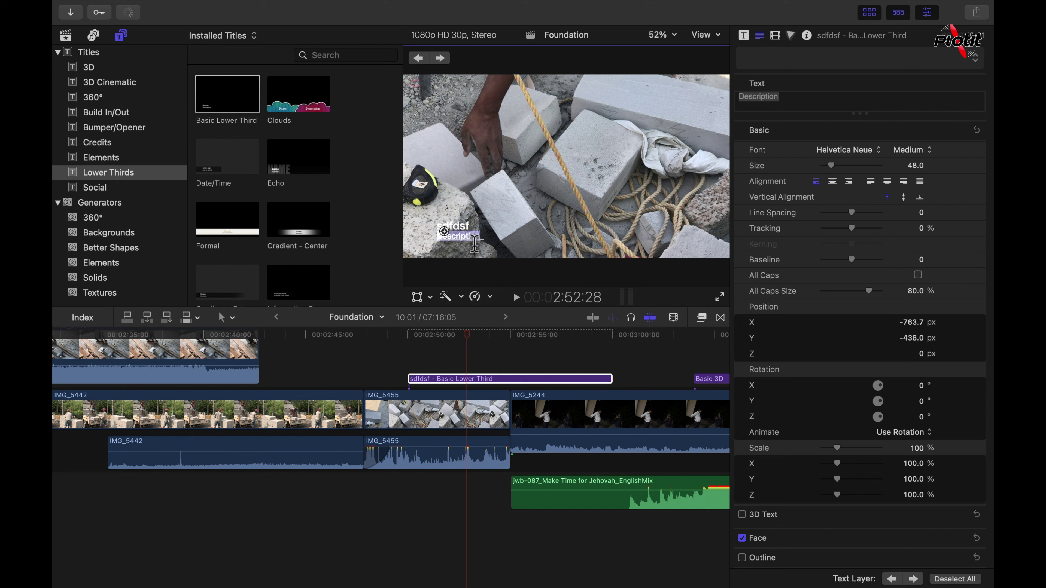
pyautogui.write('sdfdsfsdfghfghfgh')
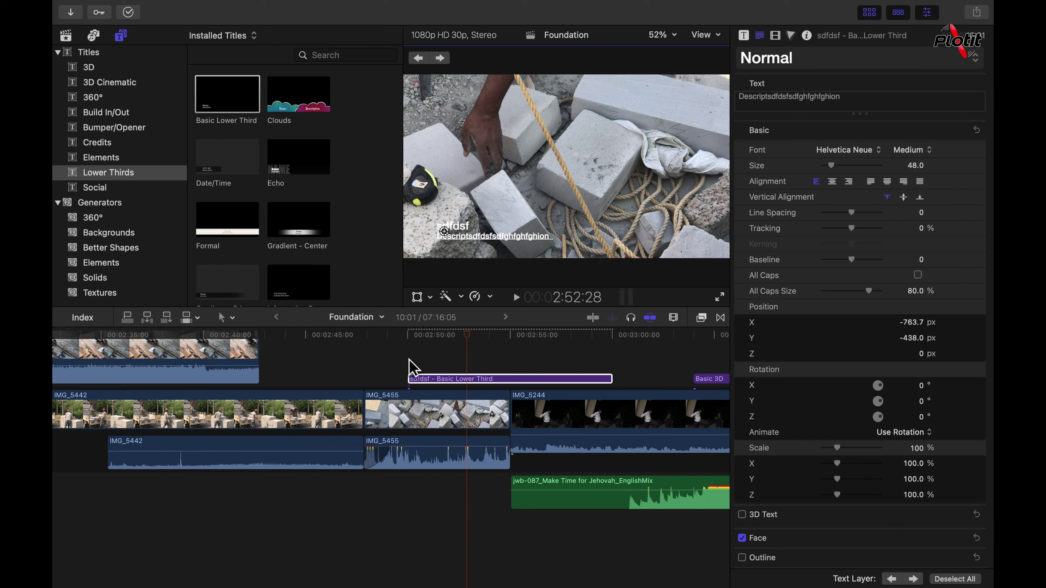
# Delete the edited lower third and add the default lower third at the start of clip IMG_5455
pyautogui.click(435, 382)
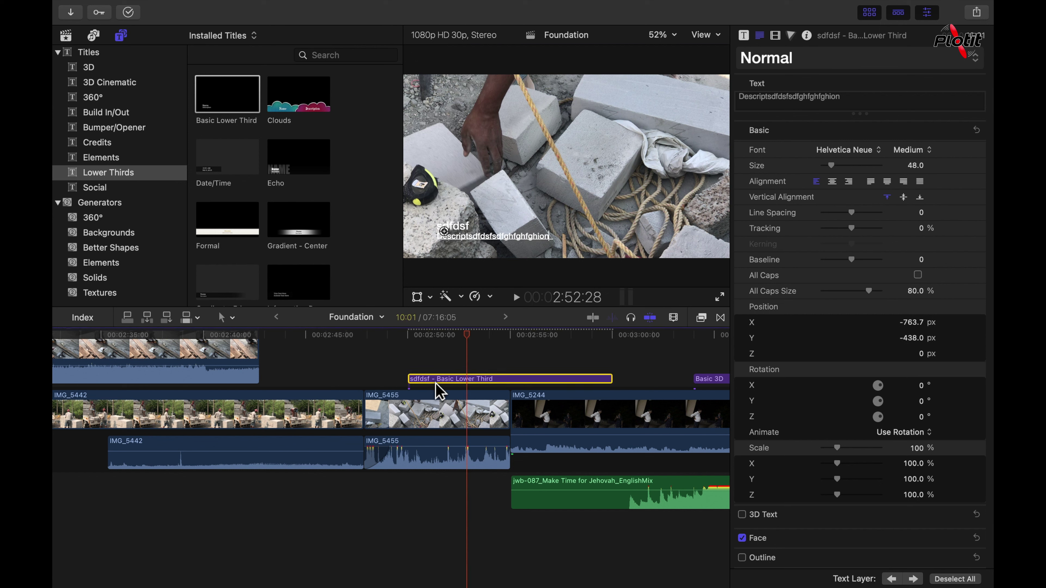
pyautogui.press('Delete')
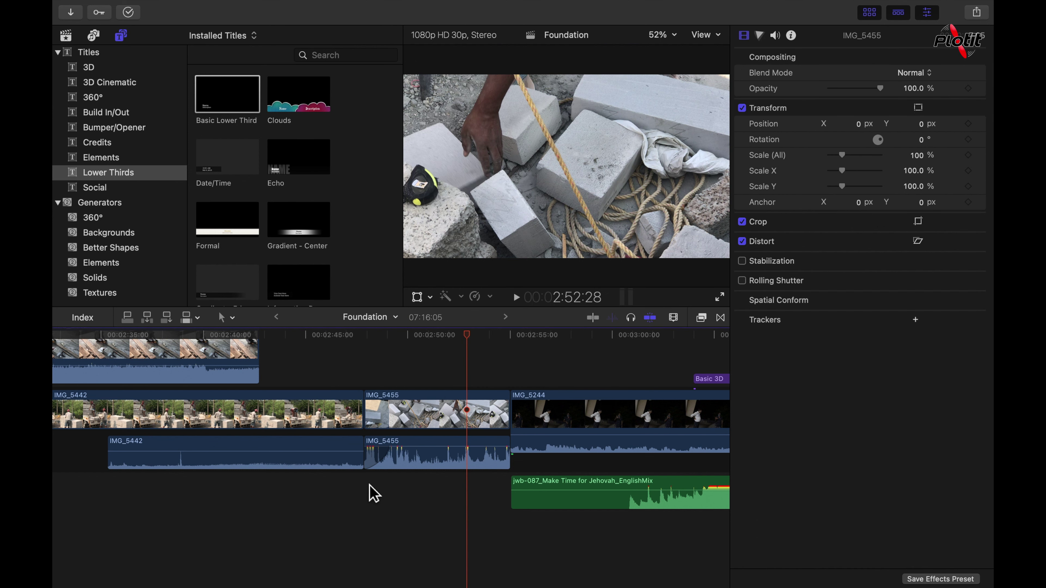
pyautogui.press('Up')
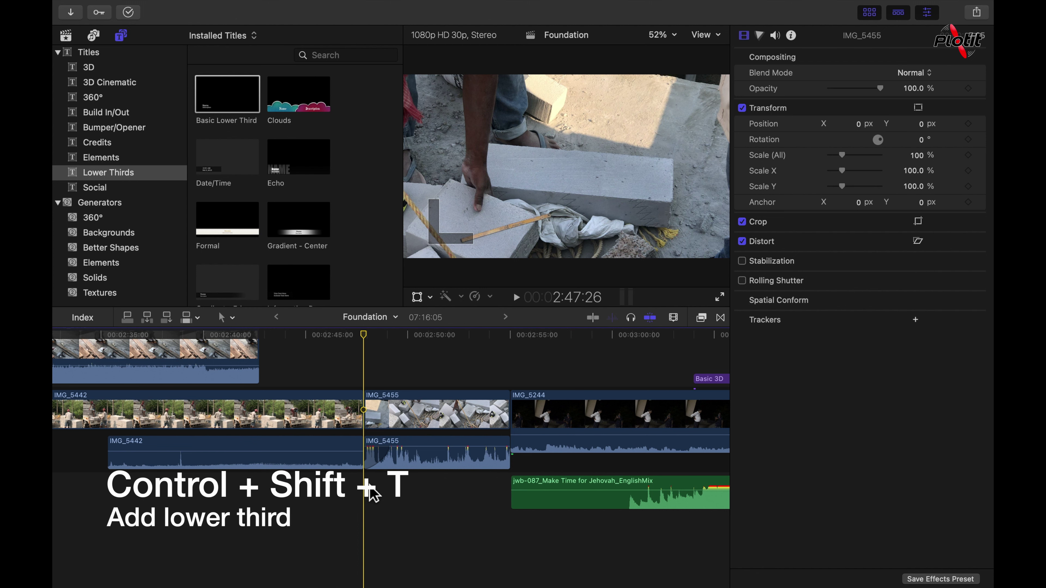
pyautogui.hotkey('ctrl', 'shift', 't')
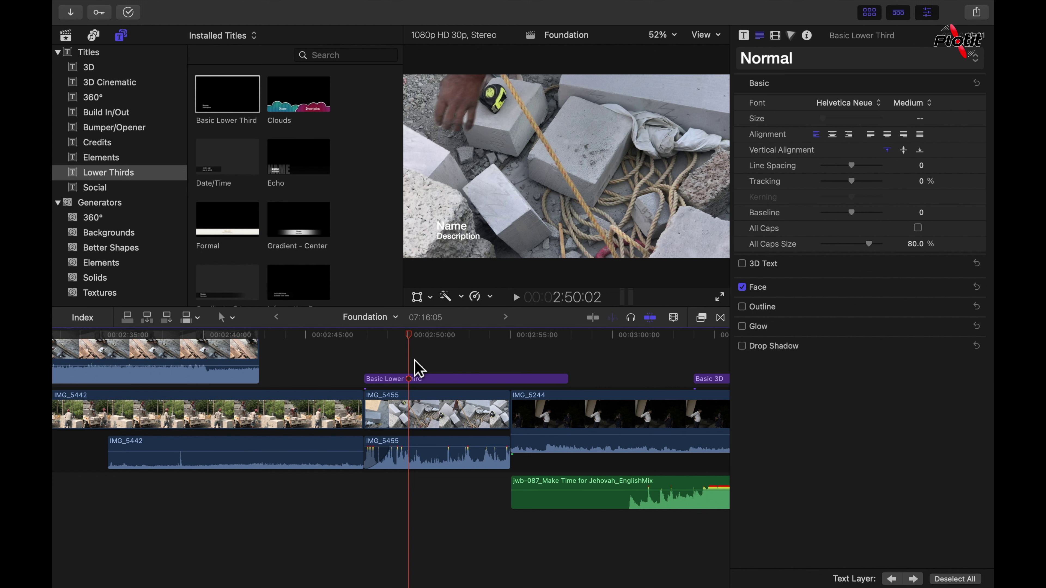
# Undo the default lower third and connect Basic Lower Third from the titles browser at the start of clip IMG_5455
pyautogui.press('super+z')
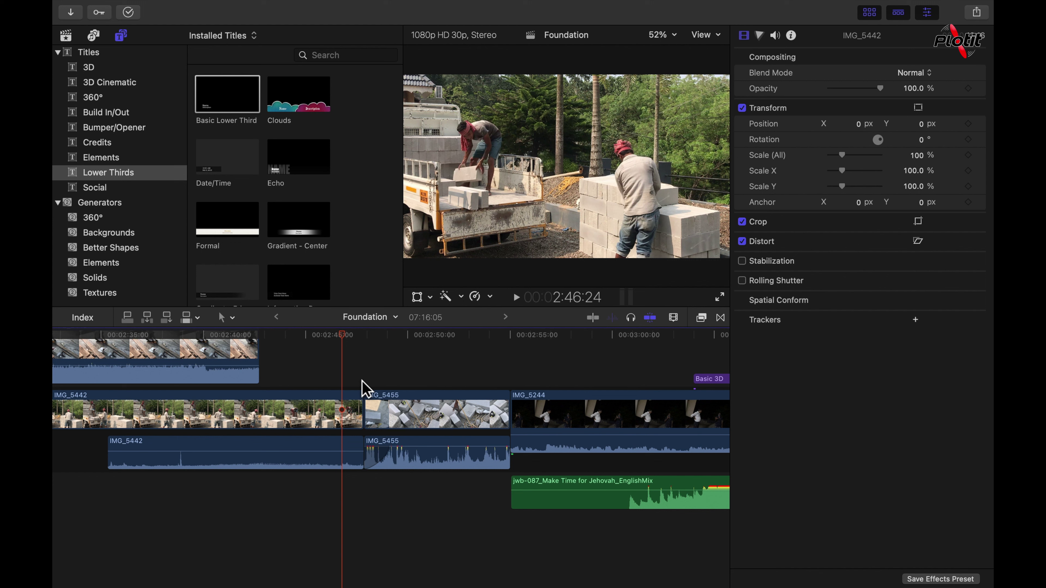
pyautogui.click(372, 381)
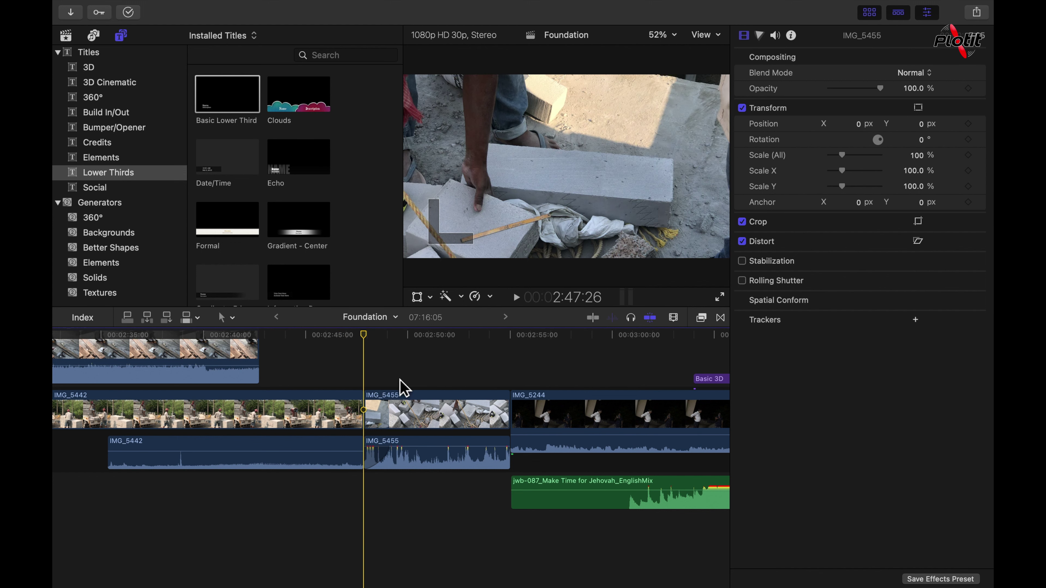
pyautogui.click(217, 105)
pyautogui.press('q')
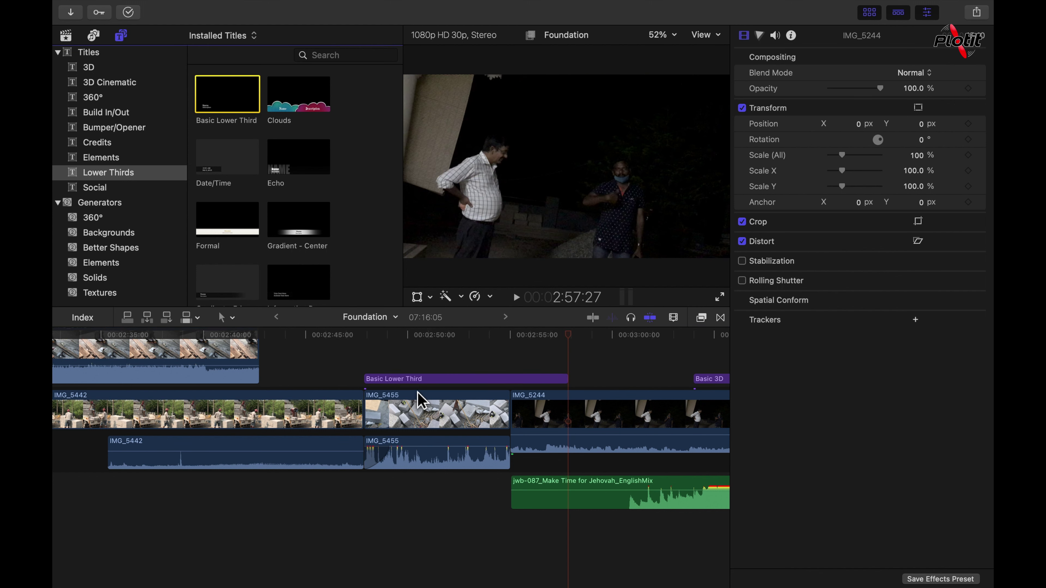
# Delete the Basic Lower Third title connected above clip IMG_5455
pyautogui.click(479, 384)
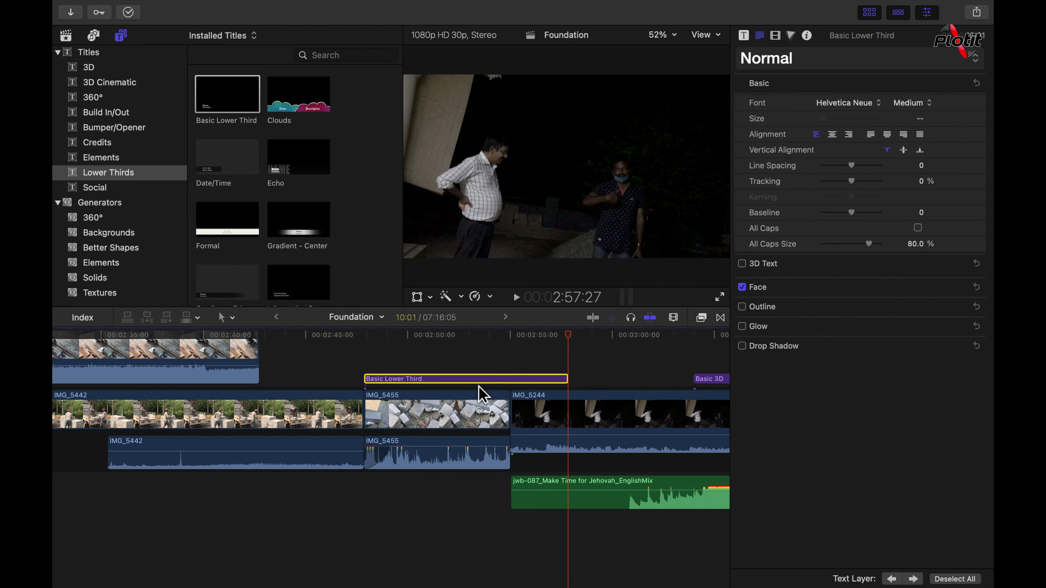
pyautogui.moveTo(475, 384); pyautogui.dragTo(371, 408)
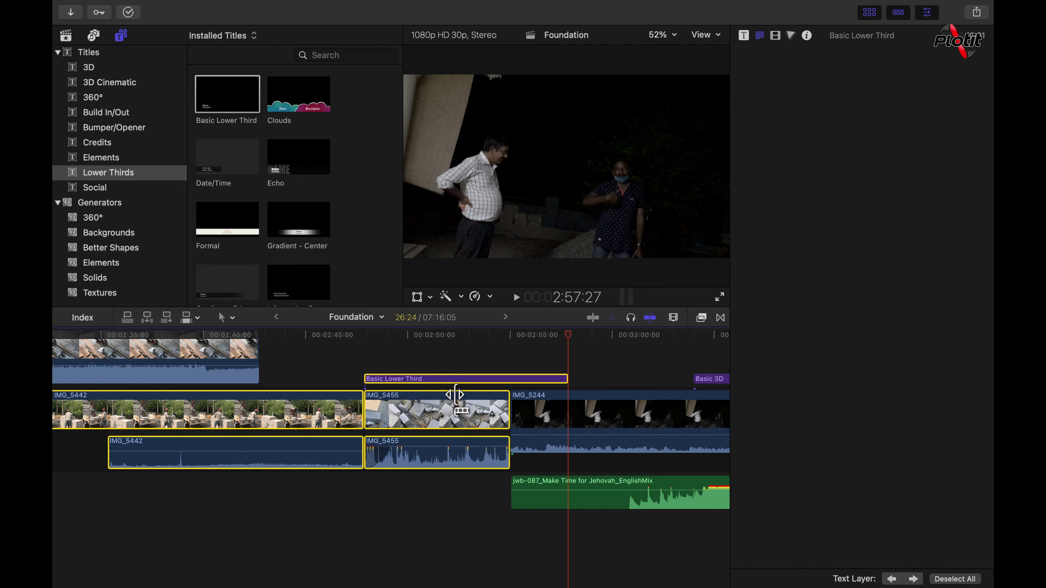
pyautogui.click(461, 380)
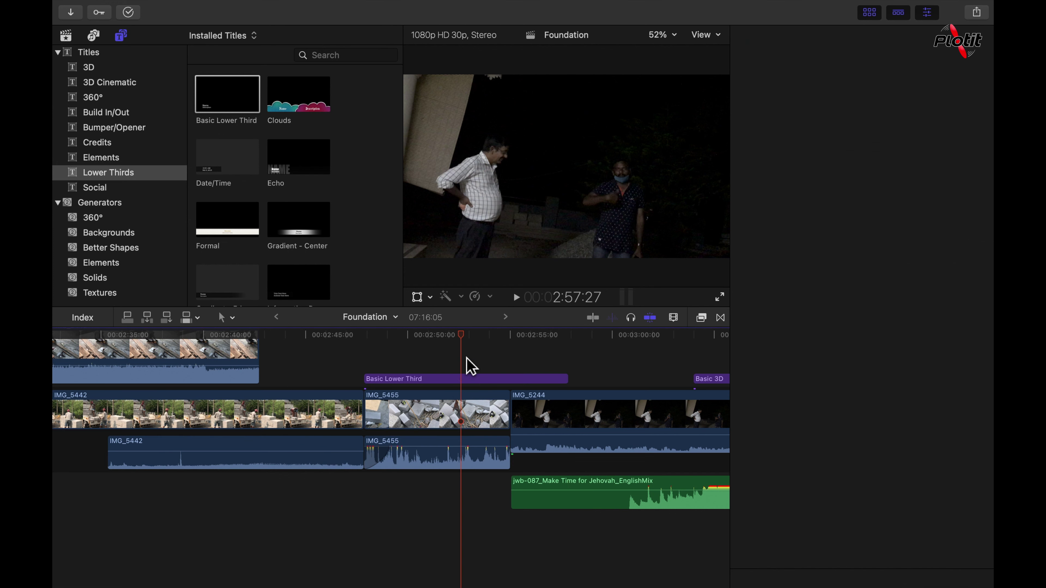
pyautogui.press('Delete')
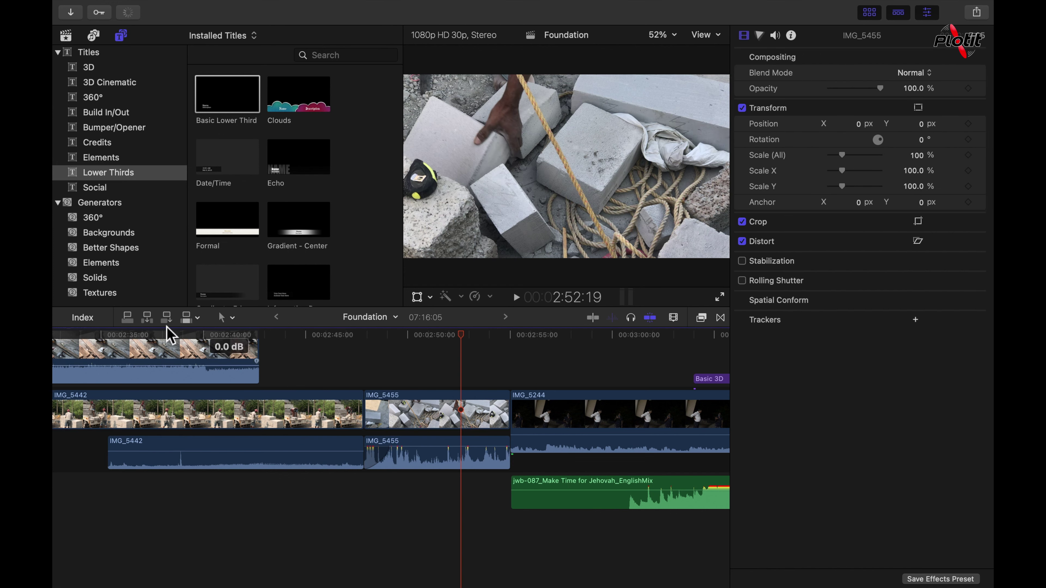
# Insert the Basic 3D title from the 3D category into the primary storyline between clips IMG_5442 and IMG_5455
pyautogui.click(88, 67)
pyautogui.click(237, 107)
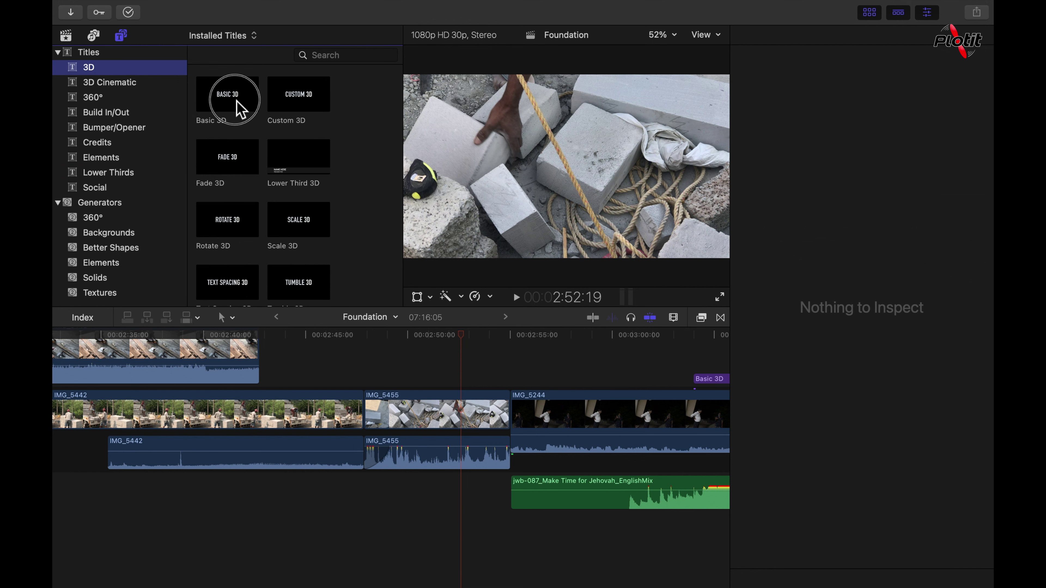
pyautogui.moveTo(236, 107); pyautogui.dragTo(369, 420)
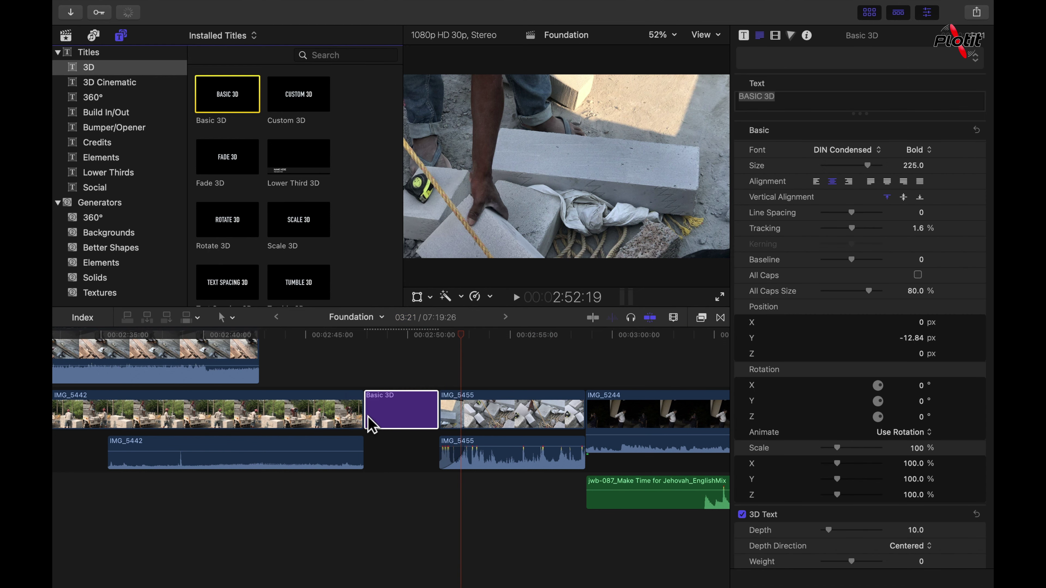
# Play the timeline from the end of clip IMG_5442 into the inserted Basic 3D title
pyautogui.click(349, 374)
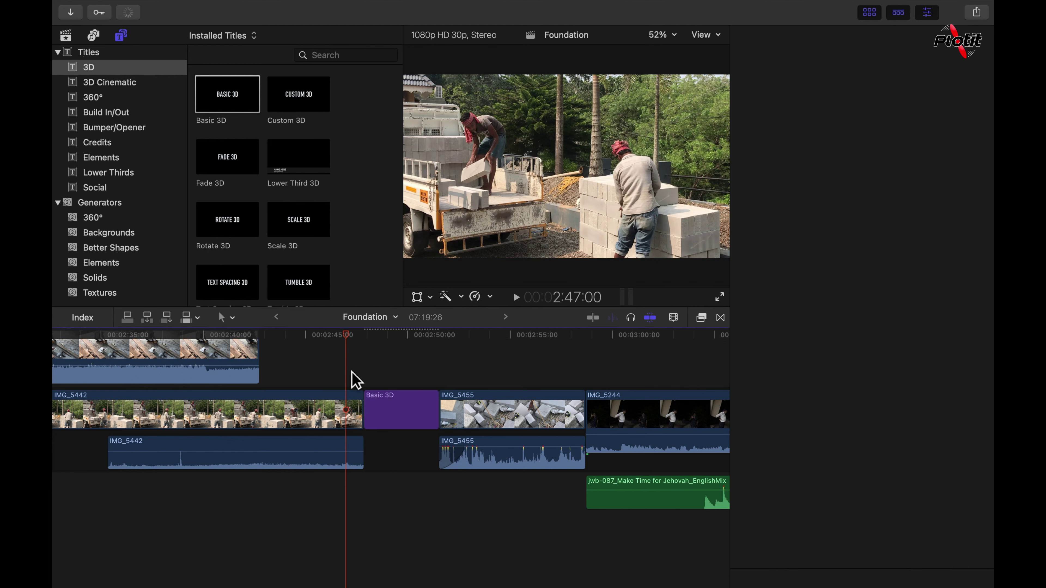
pyautogui.press('space')
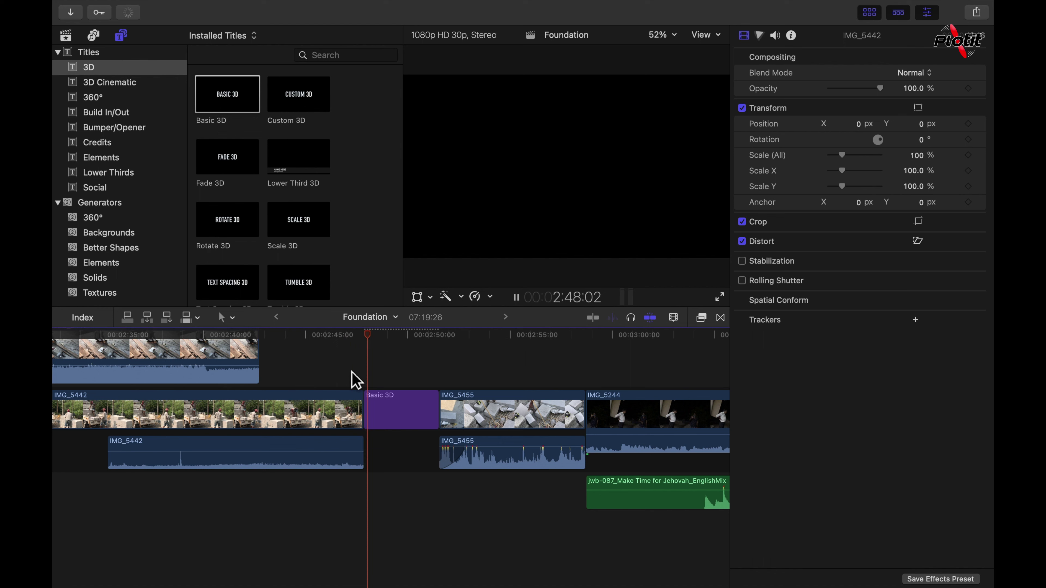
pyautogui.press('space')
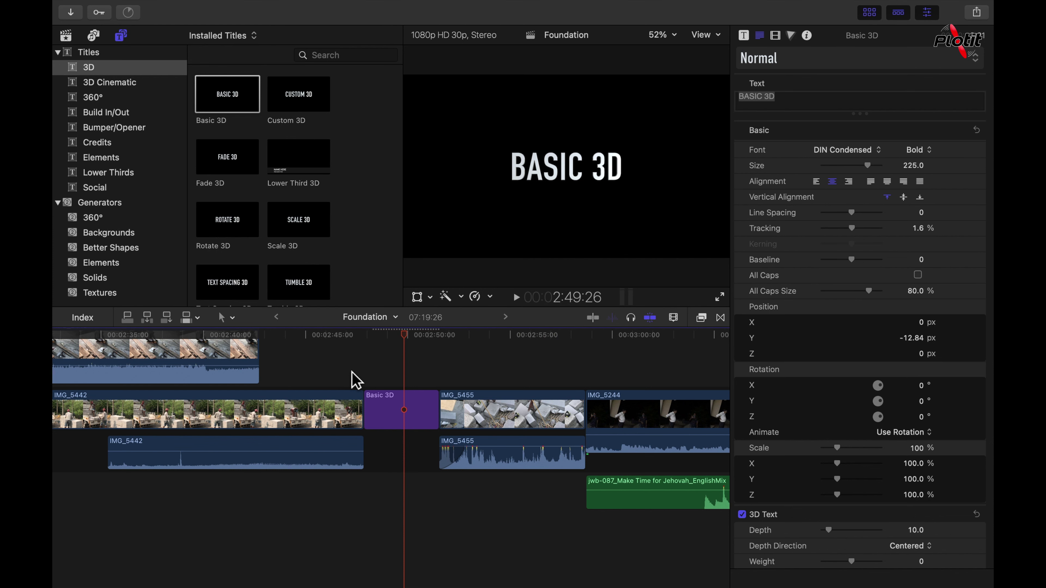
# Undo the storyline insertion and connect the Basic 3D title above the end of clip IMG_5442 instead
pyautogui.press('super+z')
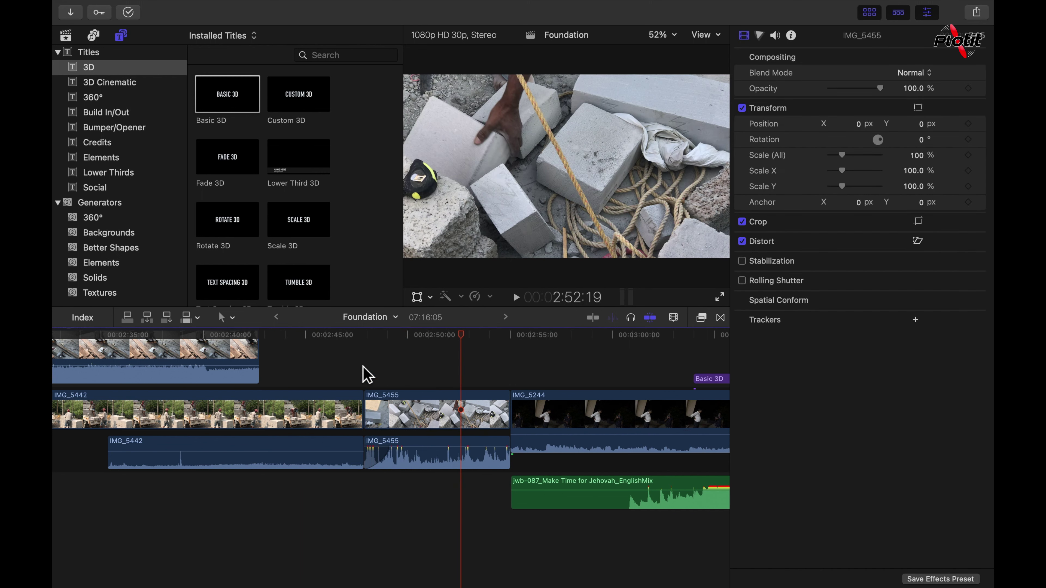
pyautogui.moveTo(227, 97); pyautogui.dragTo(355, 388)
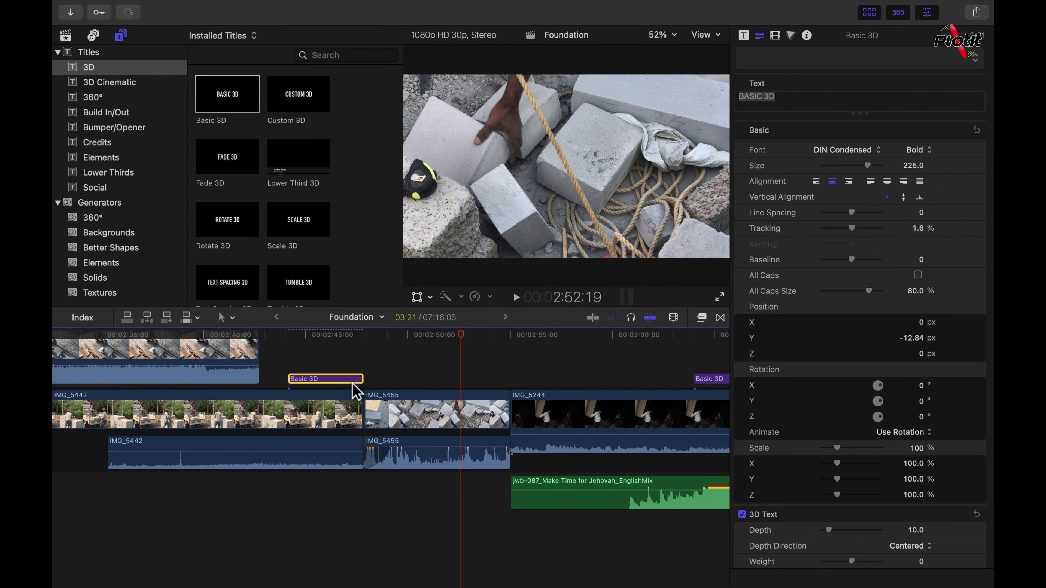